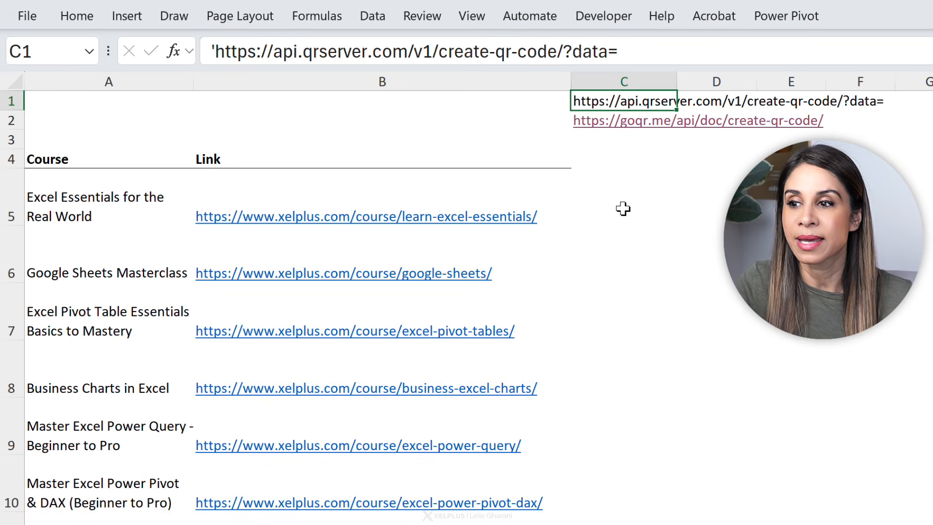
left_click(591, 211)
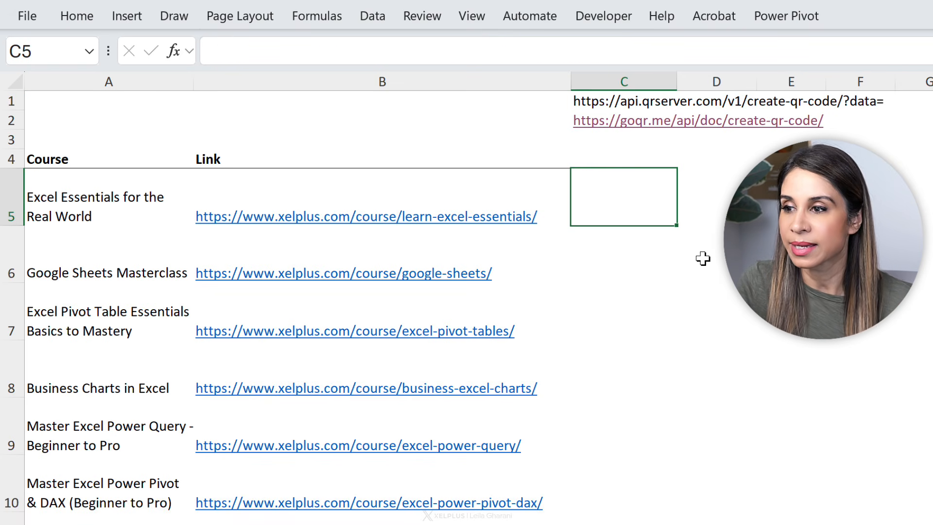
left_click(163, 204)
left_click_drag(321, 186, 340, 524)
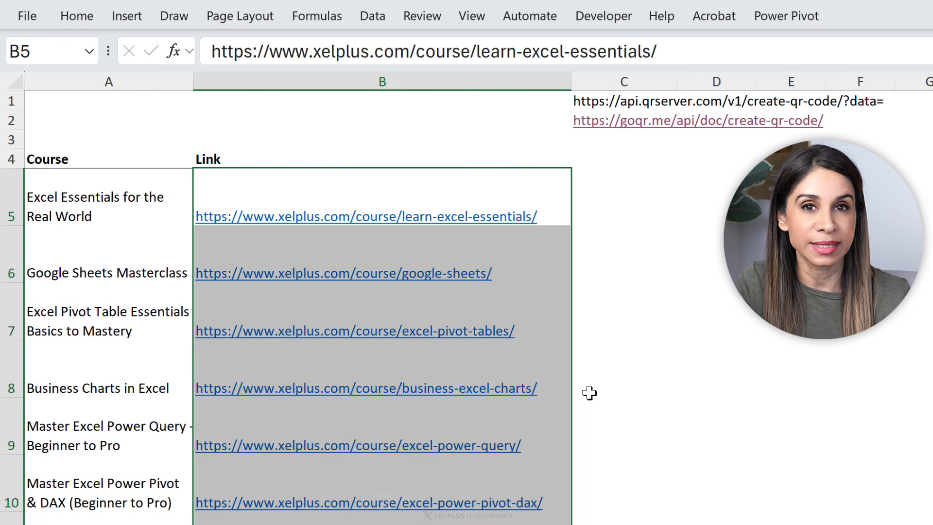
Enter =IMAGE($C$1&B5) in C5 to generate the QR code for the first course link.
left_click(601, 194)
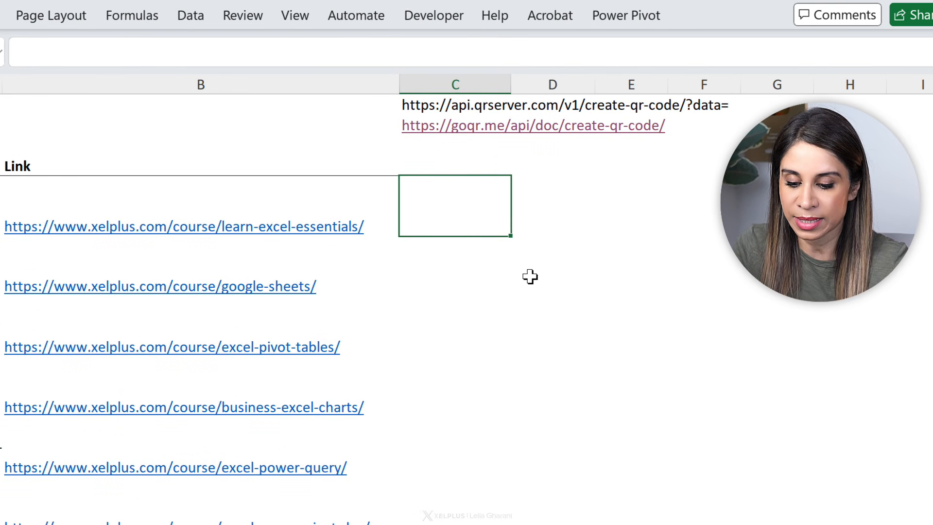
type("=image")
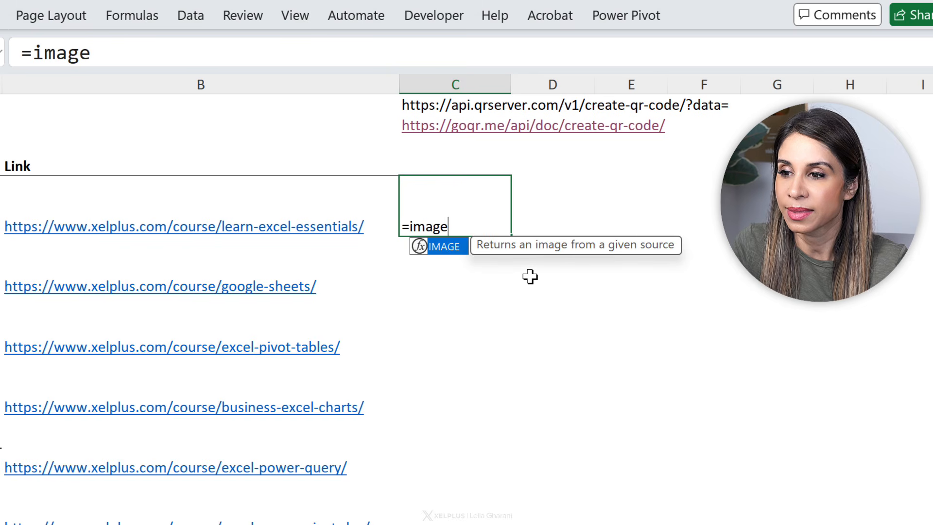
key("Tab")
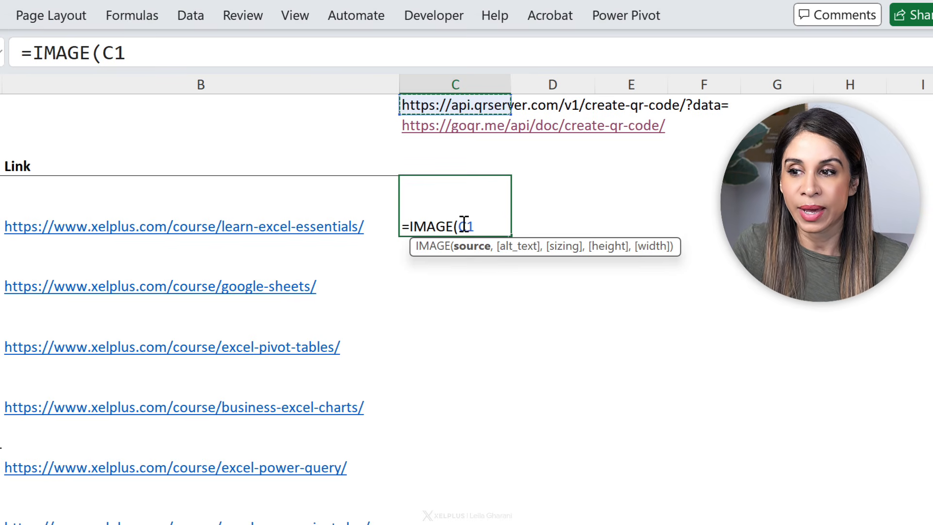
left_click(114, 48)
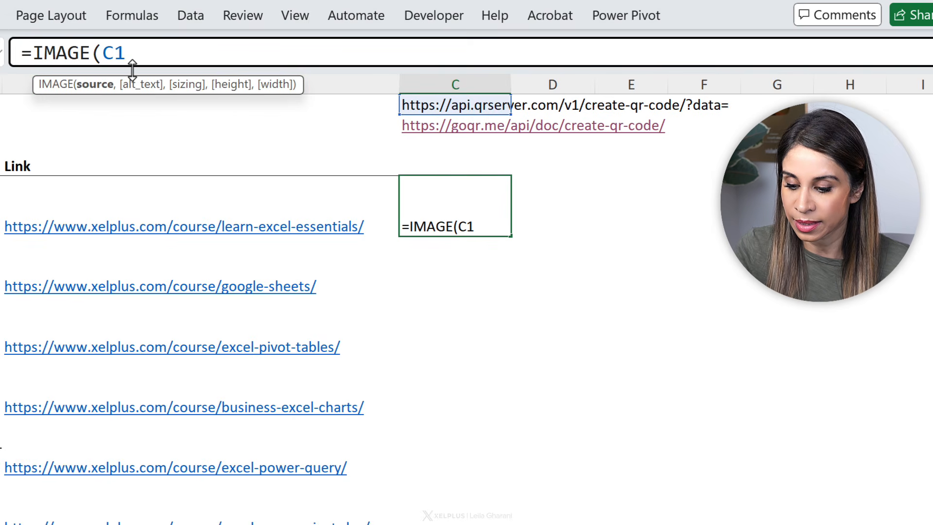
key("F4")
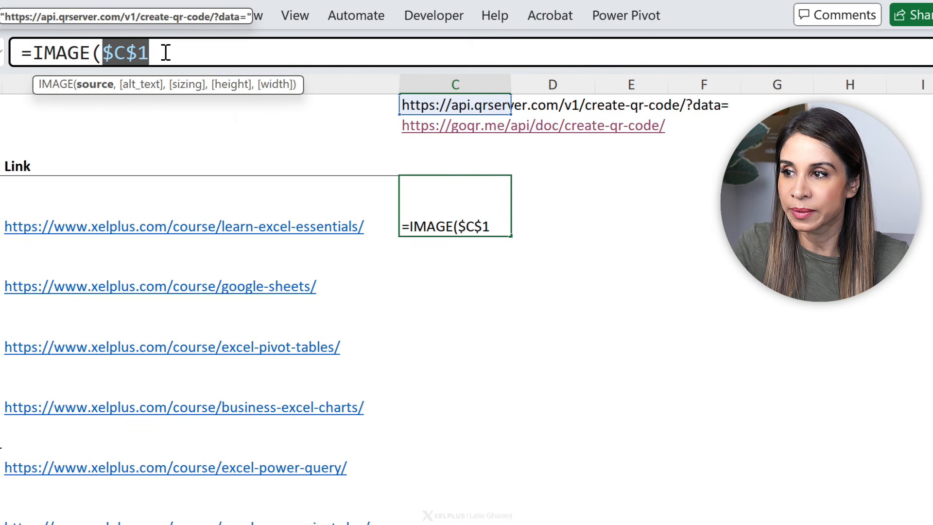
left_click(237, 51)
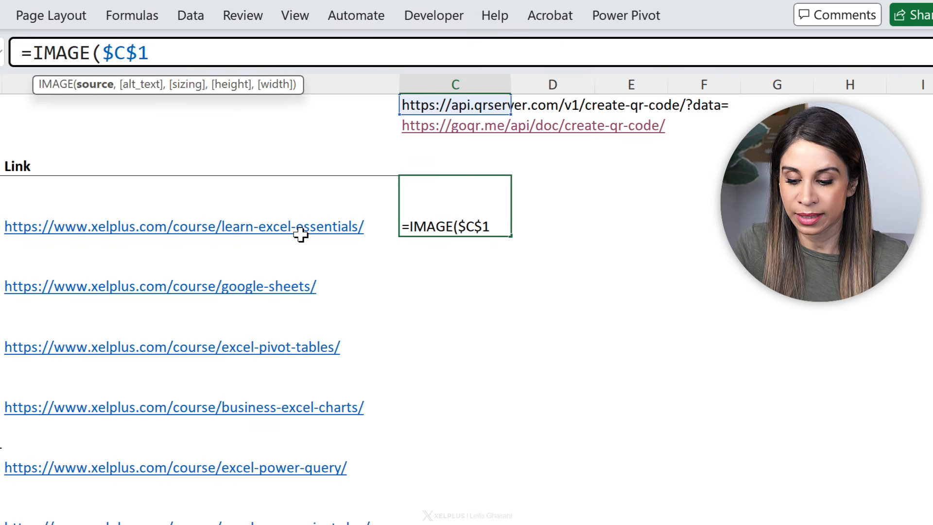
type("&")
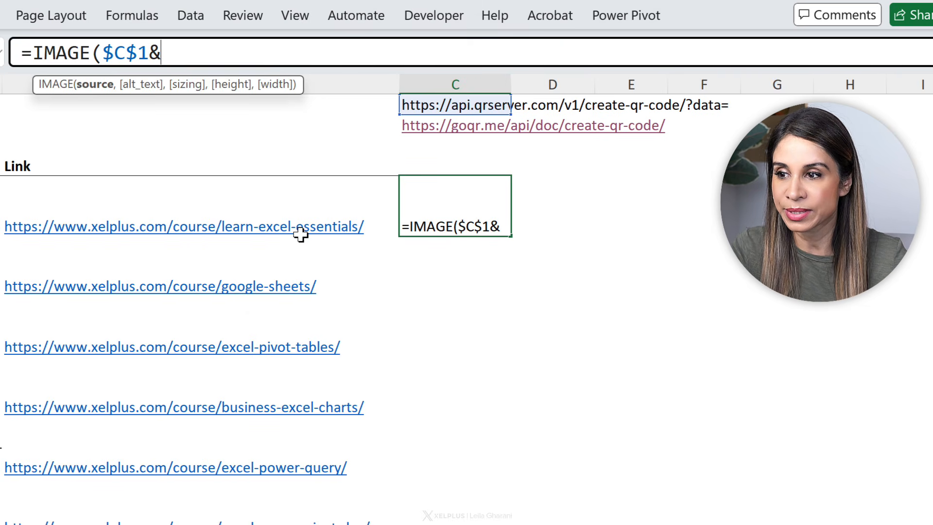
left_click(271, 218)
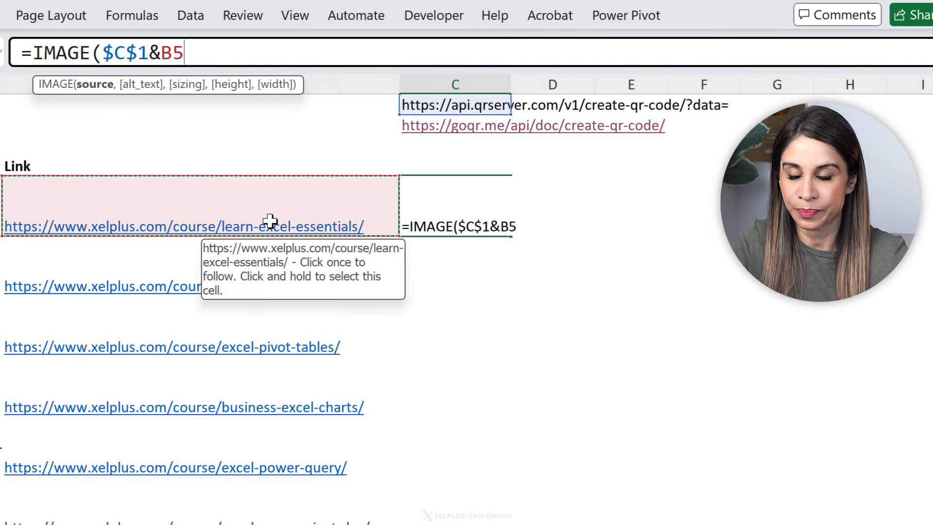
key("Return")
Fill the QR code formula from C5 down through C13 and check the copied formulas in C6 and C11.
left_click(474, 221)
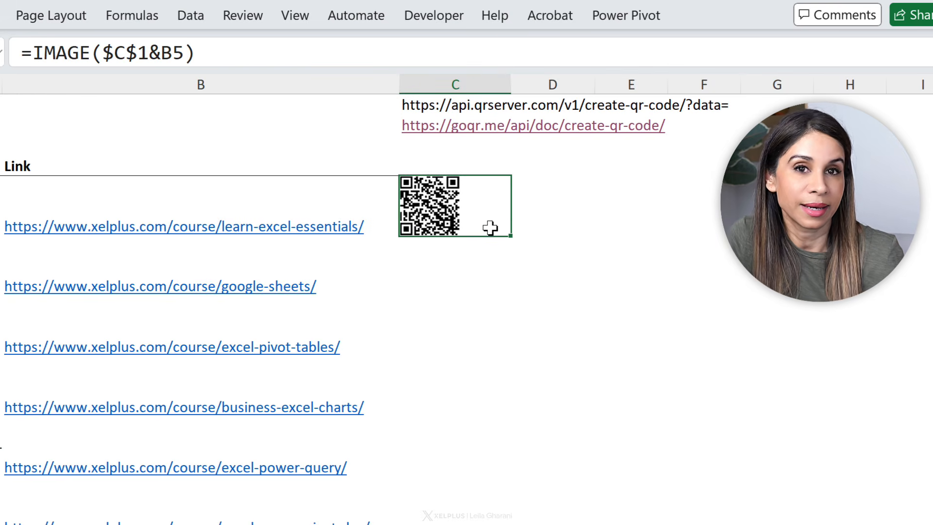
double_click(510, 235)
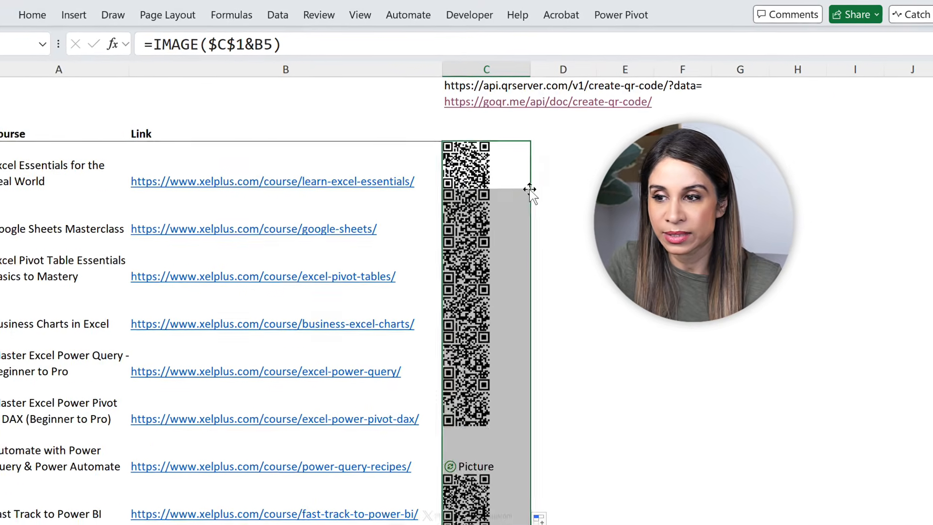
left_click(491, 214)
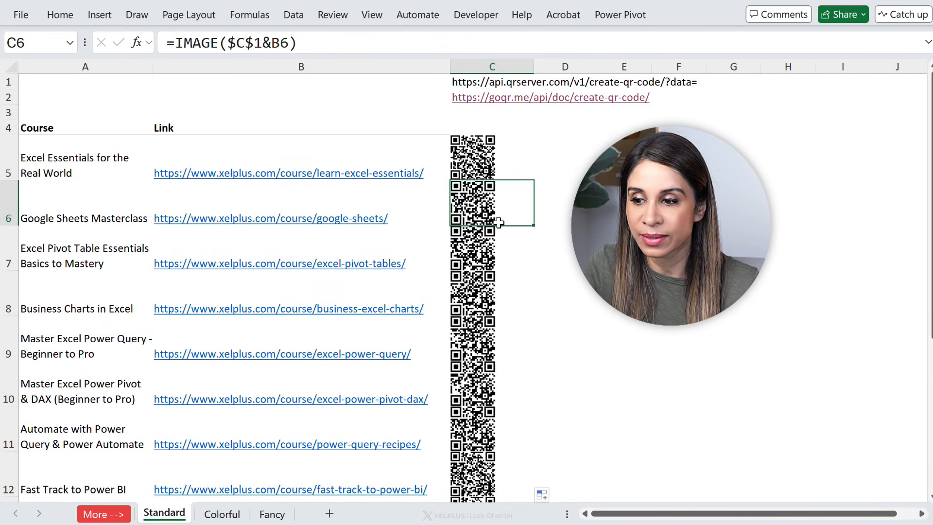
scroll(493, 226, "down", 2)
left_click(492, 348)
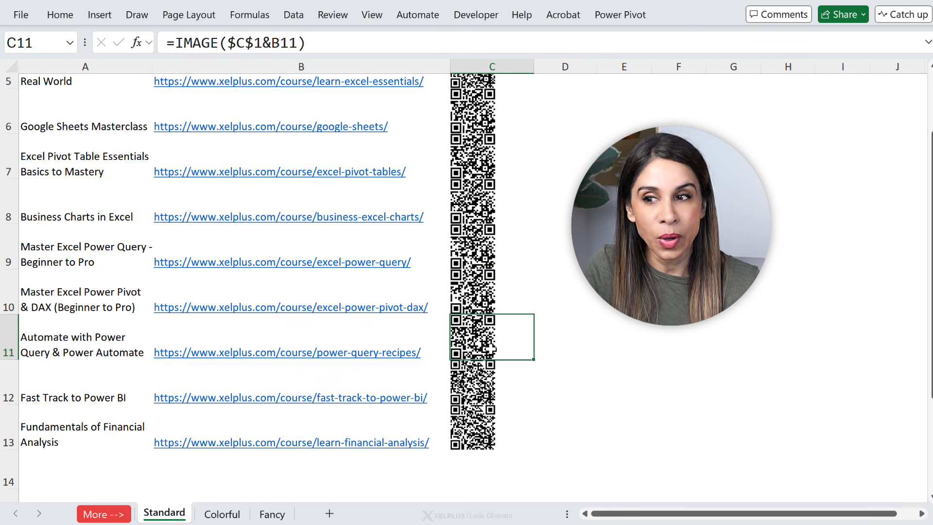
scroll(492, 341, "up", 2)
left_click(486, 160)
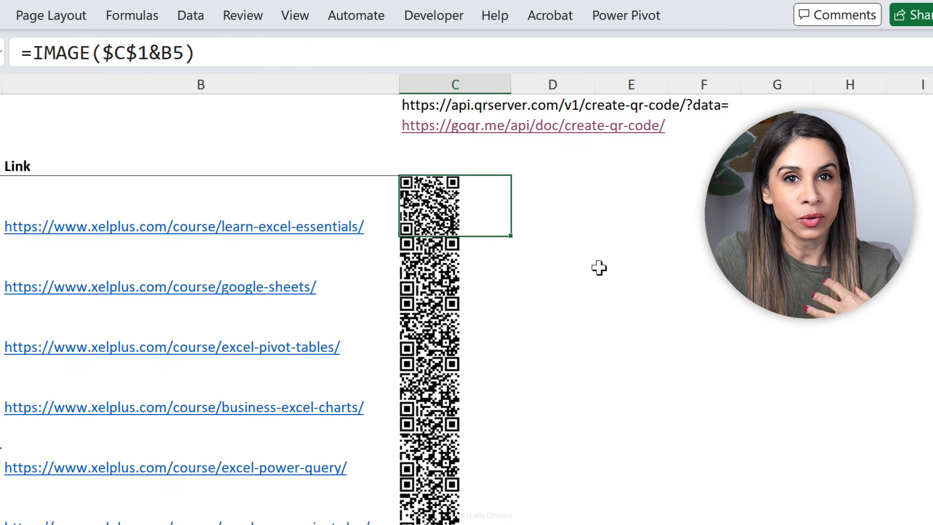
Examine the Python formula commands and the sample QR codes on the Colorful and Fancy sheets, ending back on the Standard sheet.
left_click(430, 141)
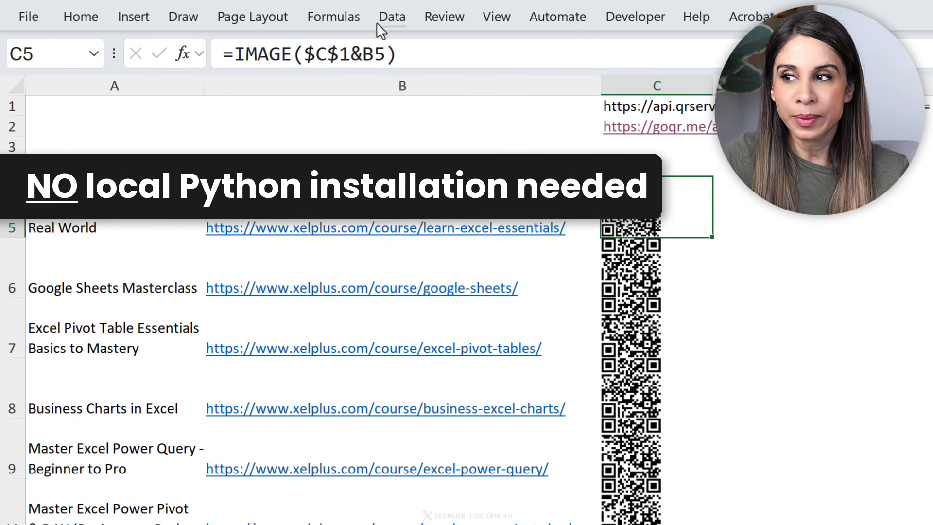
left_click(344, 20)
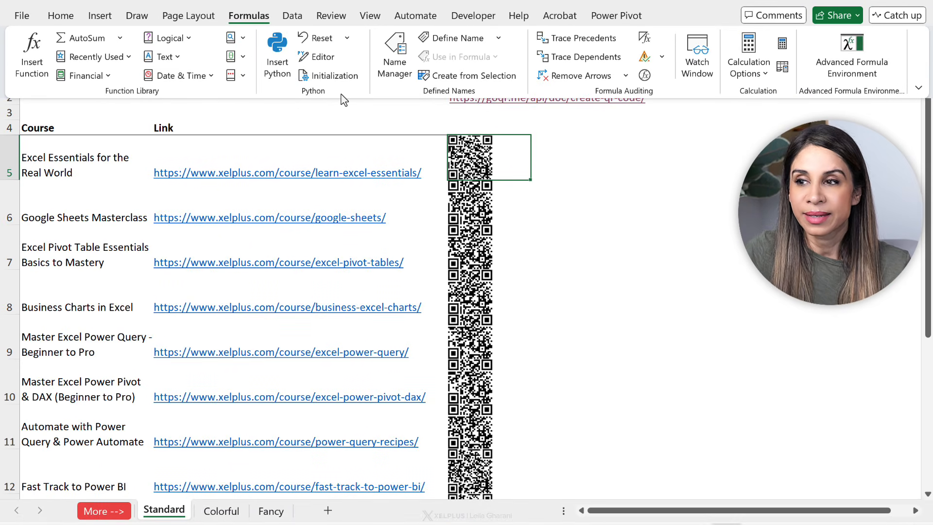
left_click(231, 512)
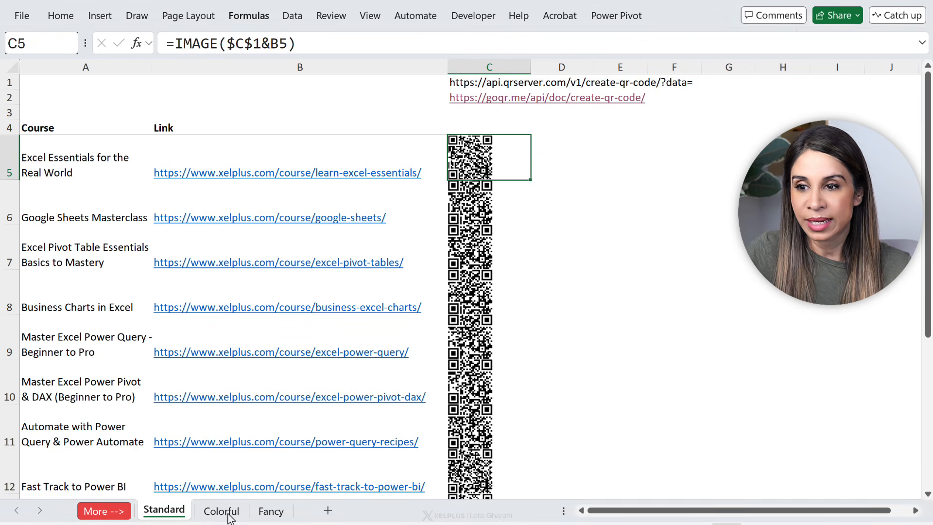
left_click(221, 510)
scroll(718, 349, "down", 1)
scroll(718, 349, "up", 1)
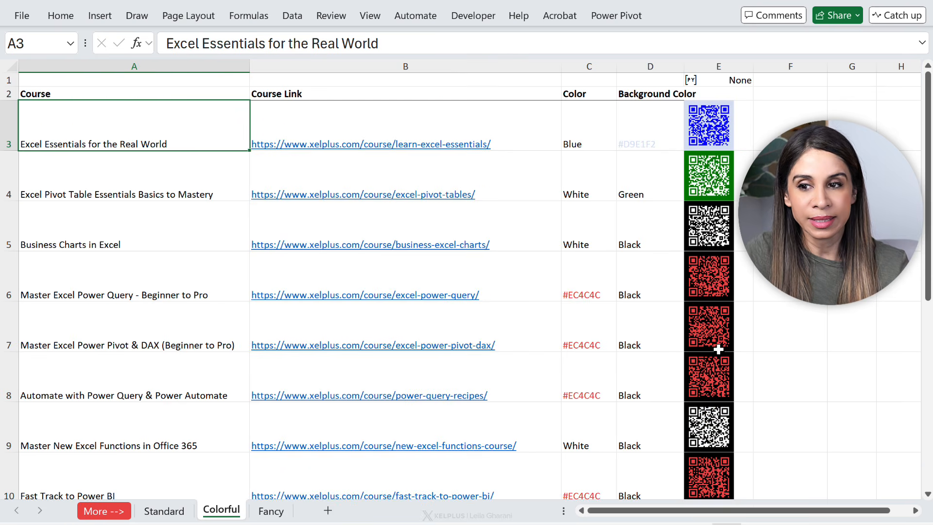
left_click(271, 510)
scroll(682, 347, "down", 2)
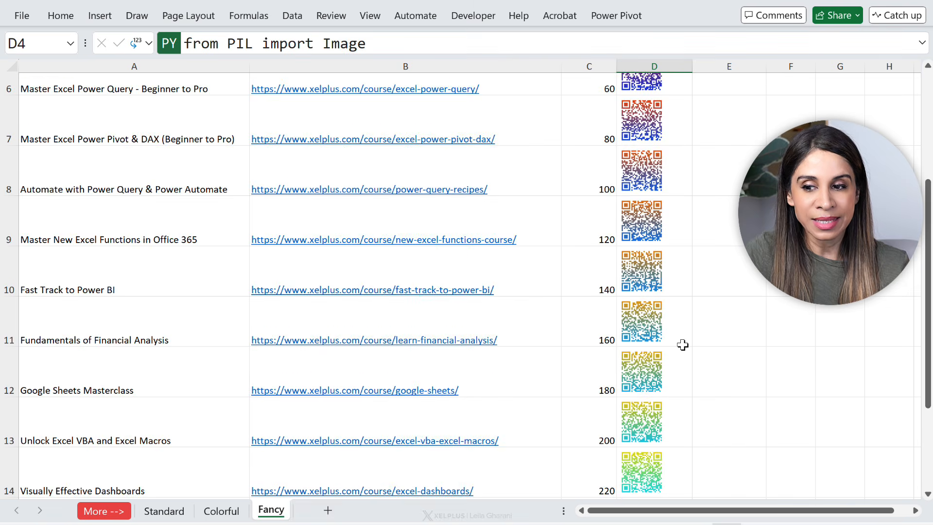
scroll(681, 346, "up", 2)
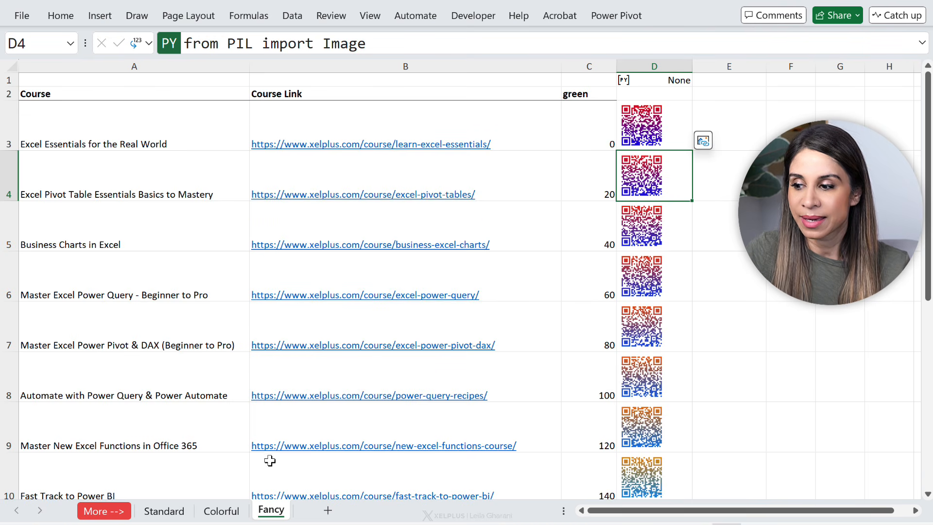
left_click(179, 512)
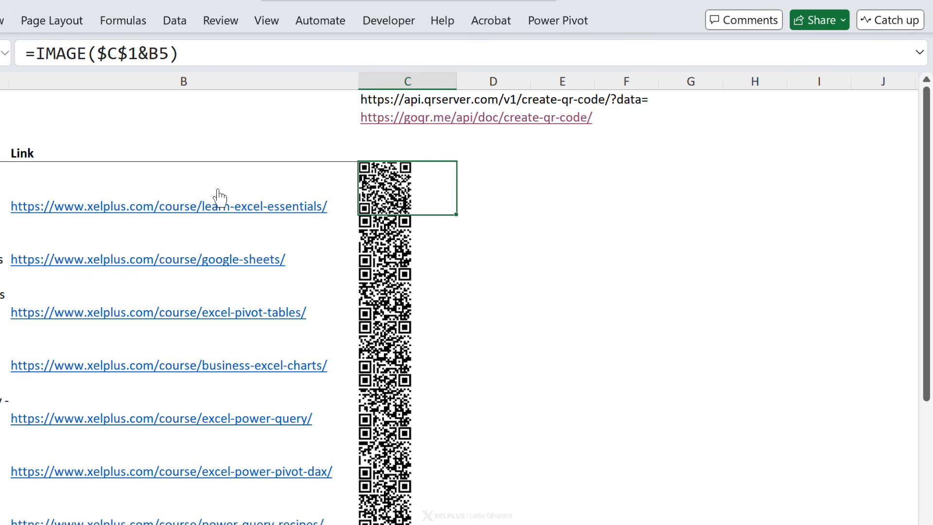
View the pre-loaded import statements in the Python initialization settings and close them.
left_click(113, 33)
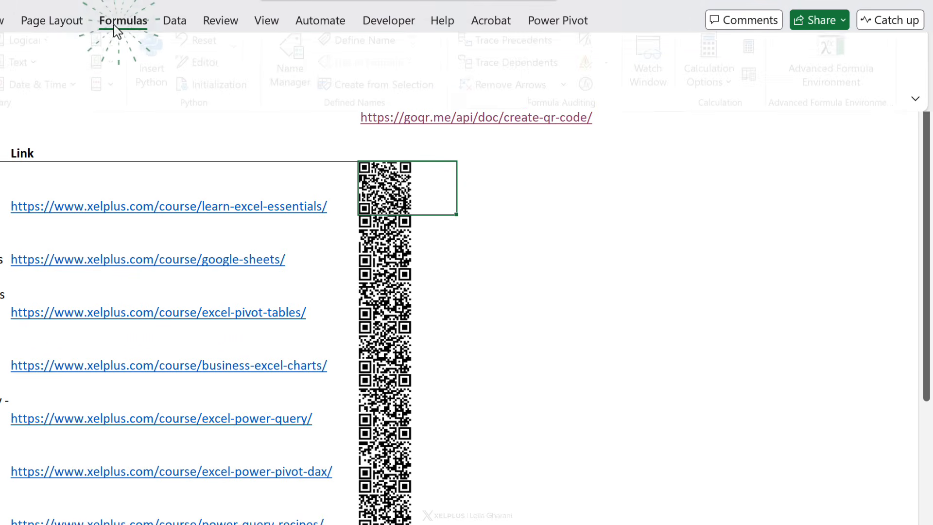
left_click(243, 92)
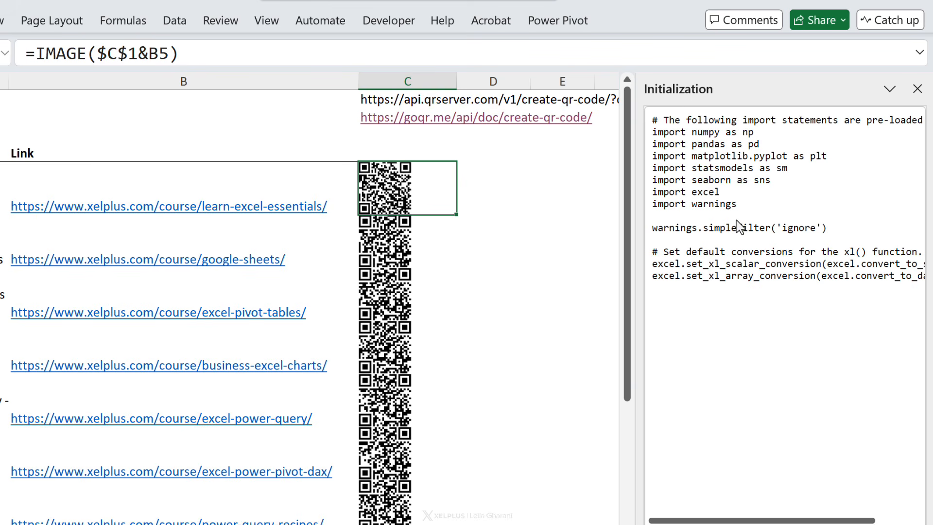
left_click(918, 89)
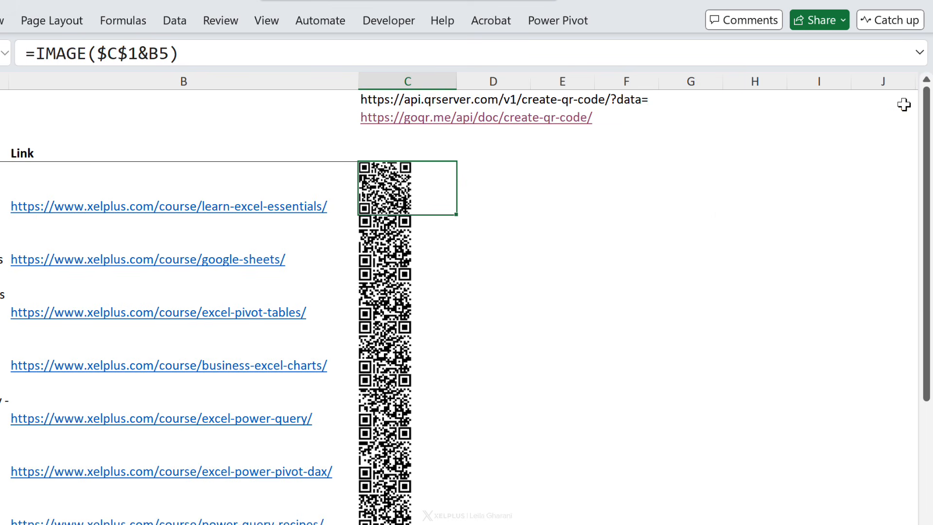
Create a Python formula in D3 with the code import qrcode and commit it.
left_click(488, 147)
left_click(483, 139)
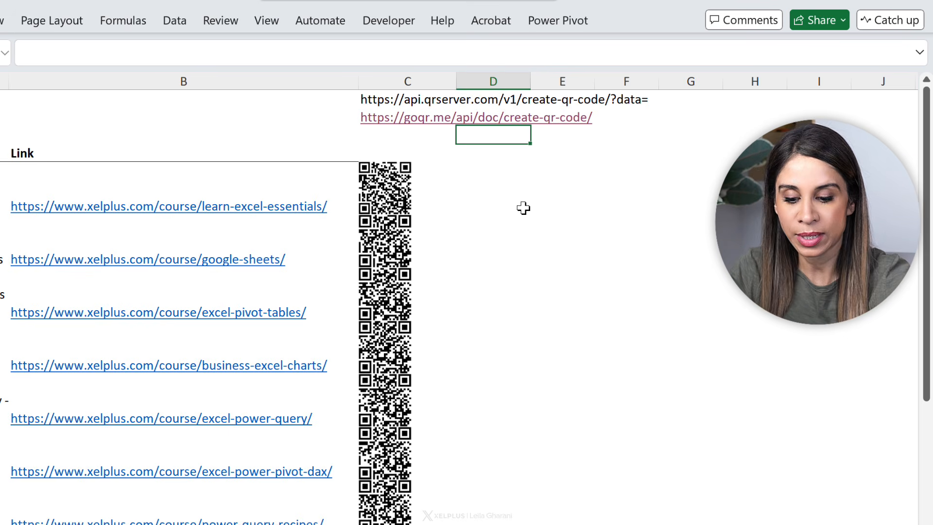
type("=py")
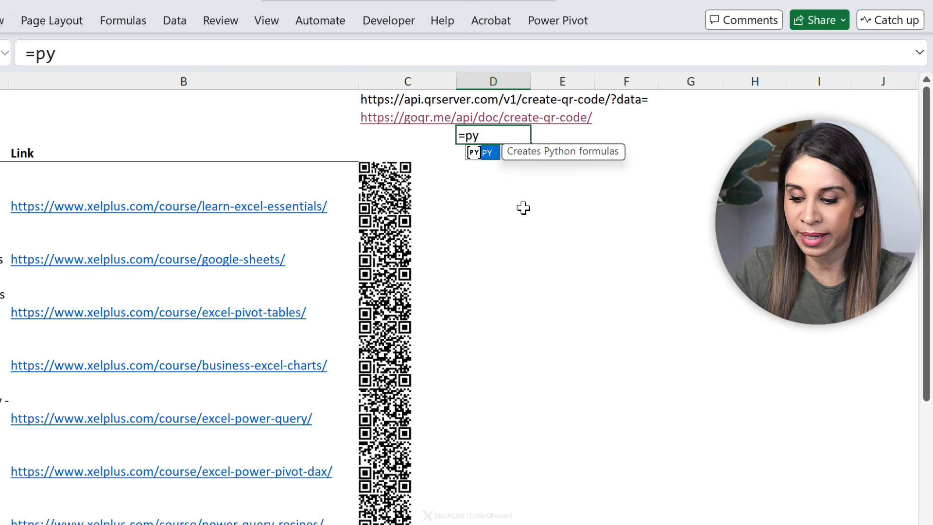
key("Tab")
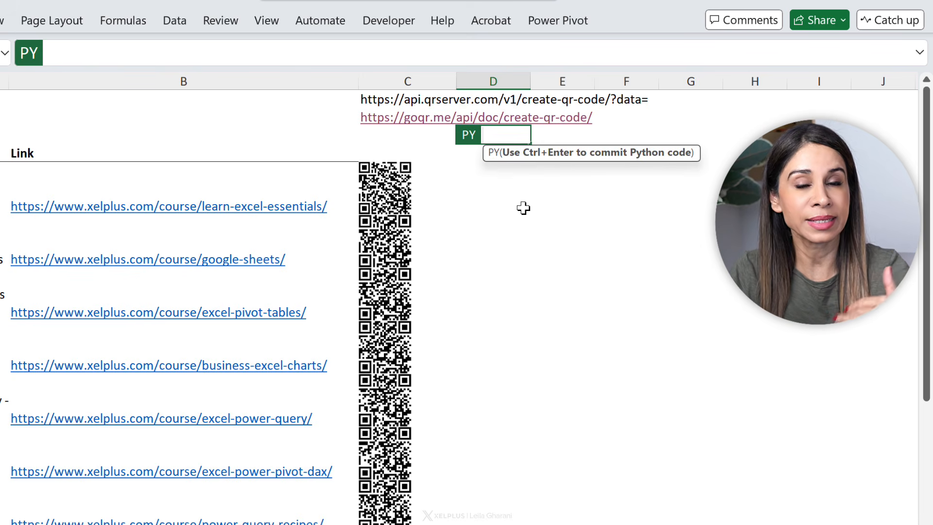
type("import")
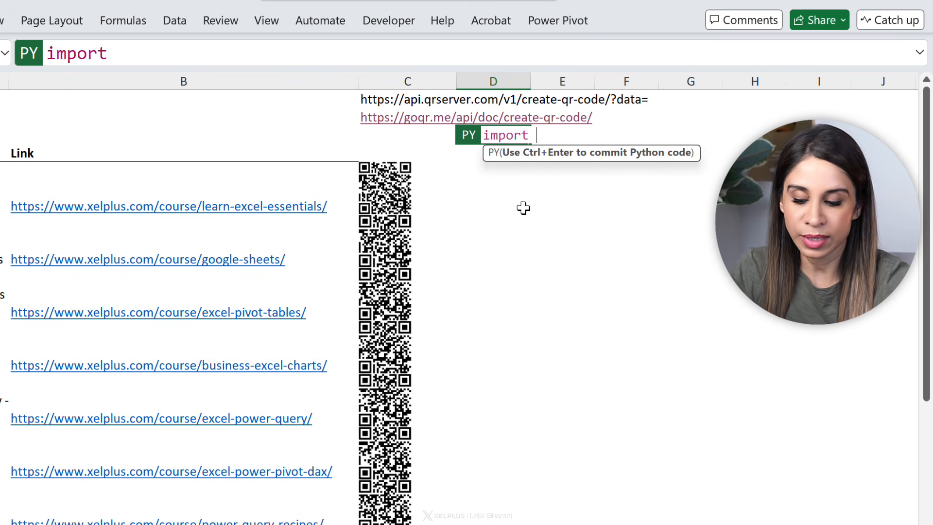
type(" qr")
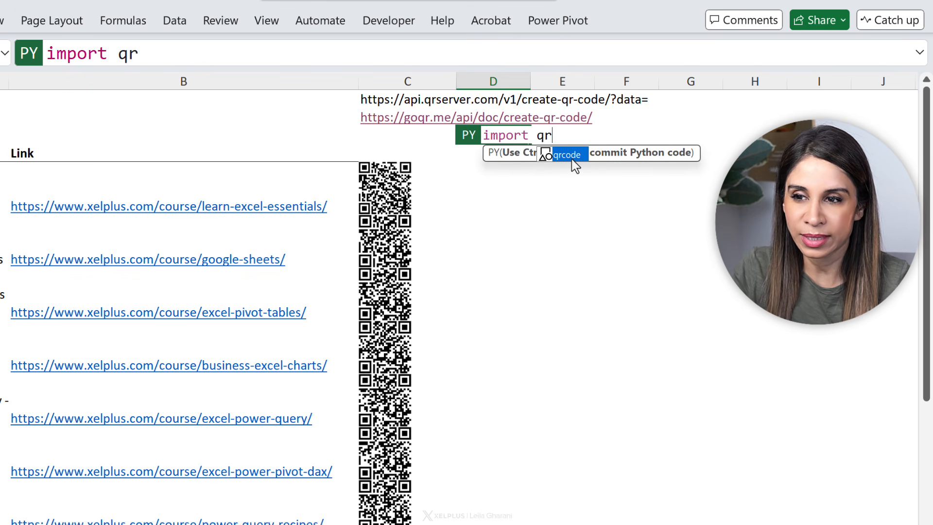
key("Tab")
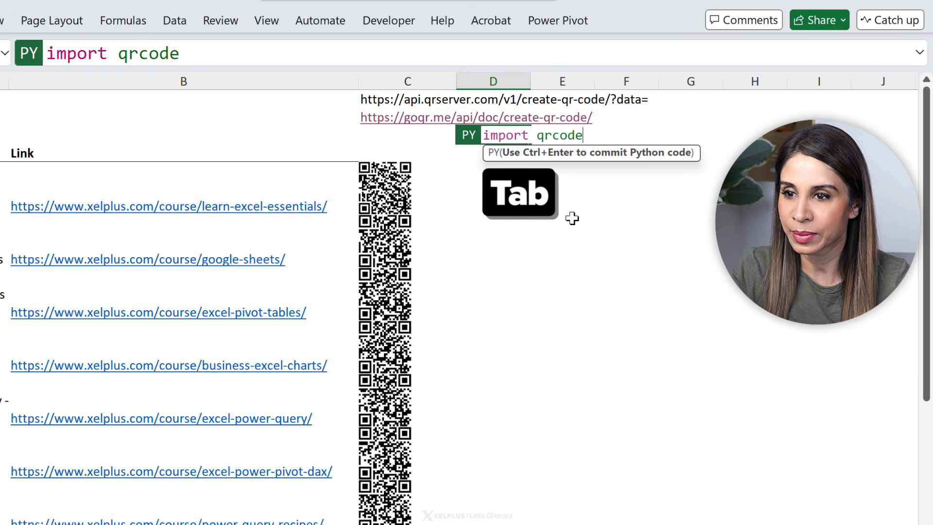
key("ctrl+Return")
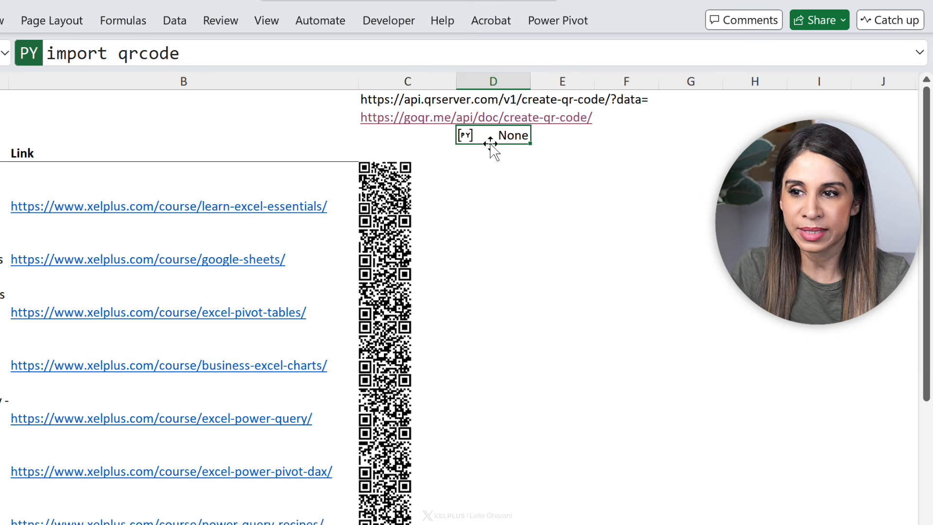
Add a second line with the text "qrcode imported" to the Python code in D3 and commit it.
left_click(177, 69)
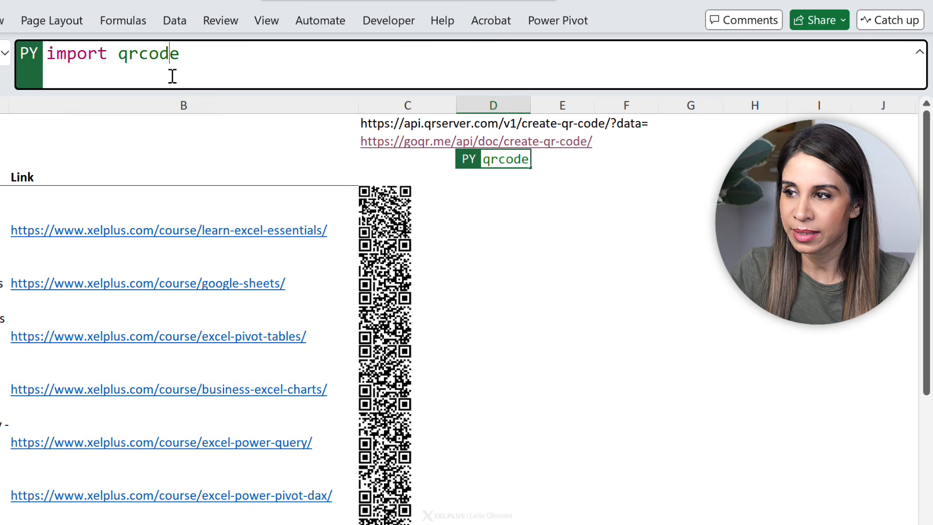
key("Return")
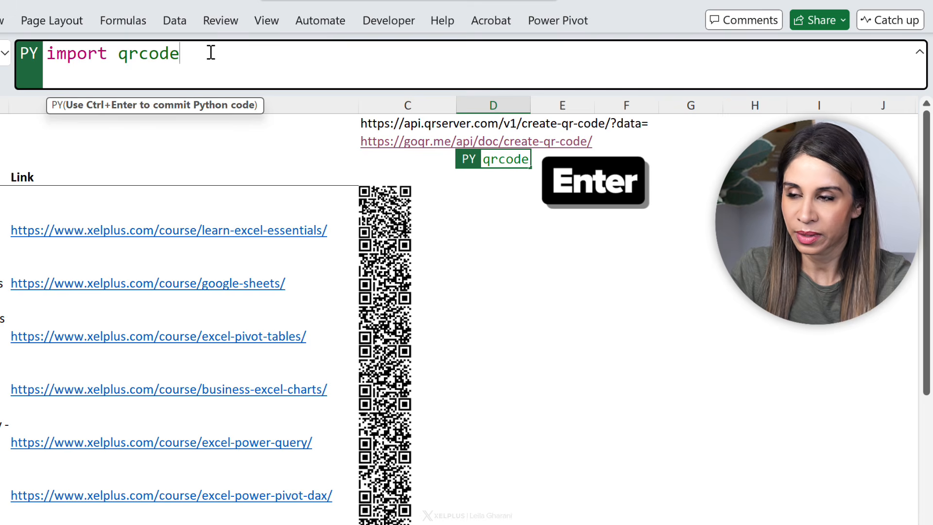
type("\"")
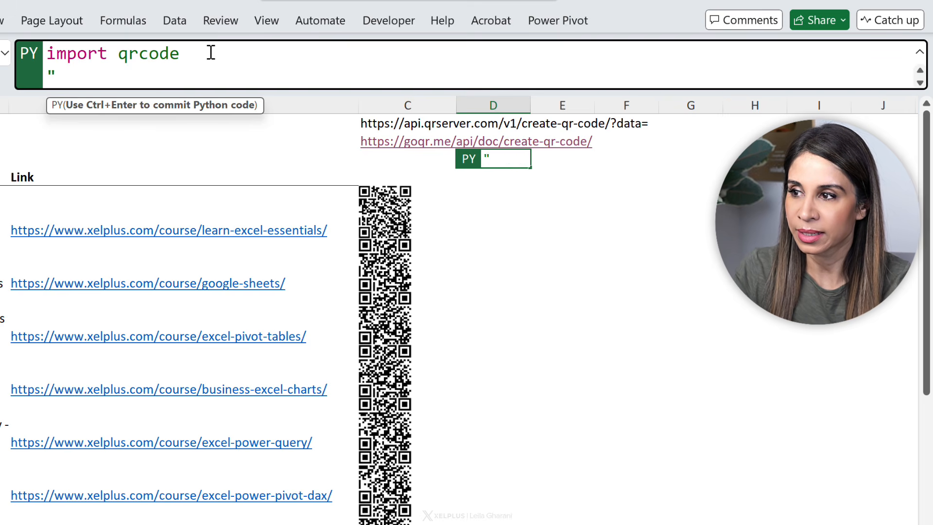
type("qrco")
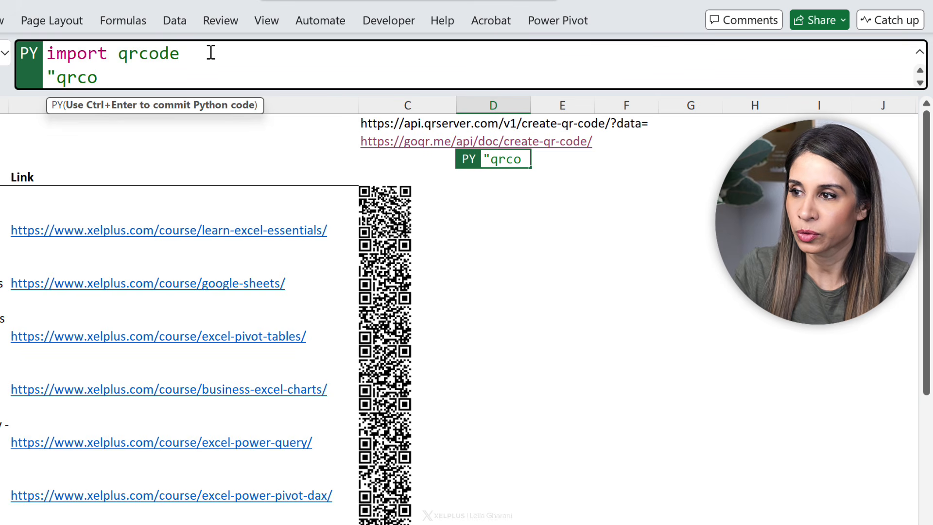
type("de imported\"")
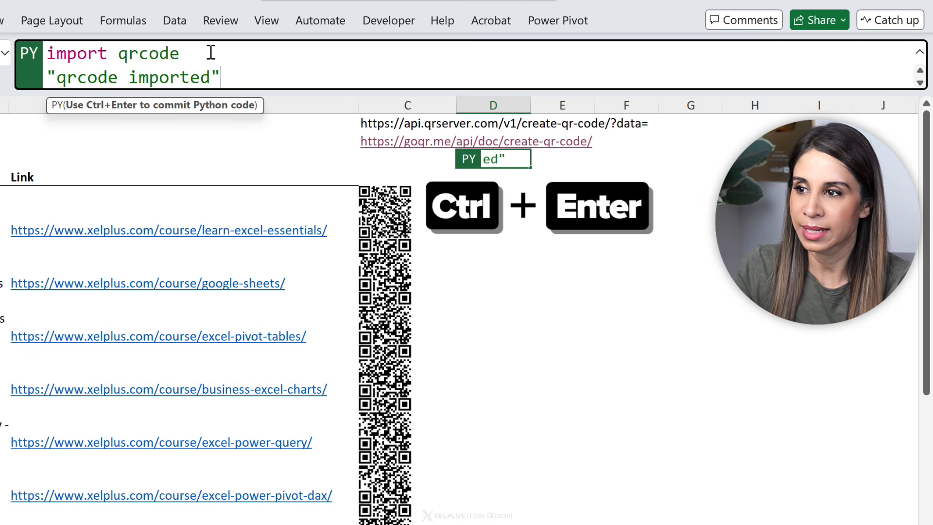
key("ctrl+Return")
Start a Python formula in D5 that calls the qrcode.make function.
key("Down")
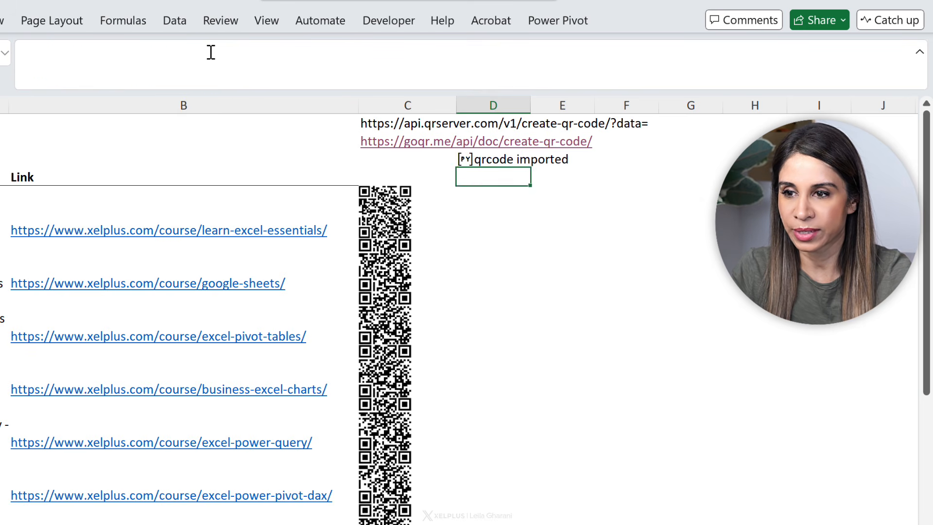
key("Down")
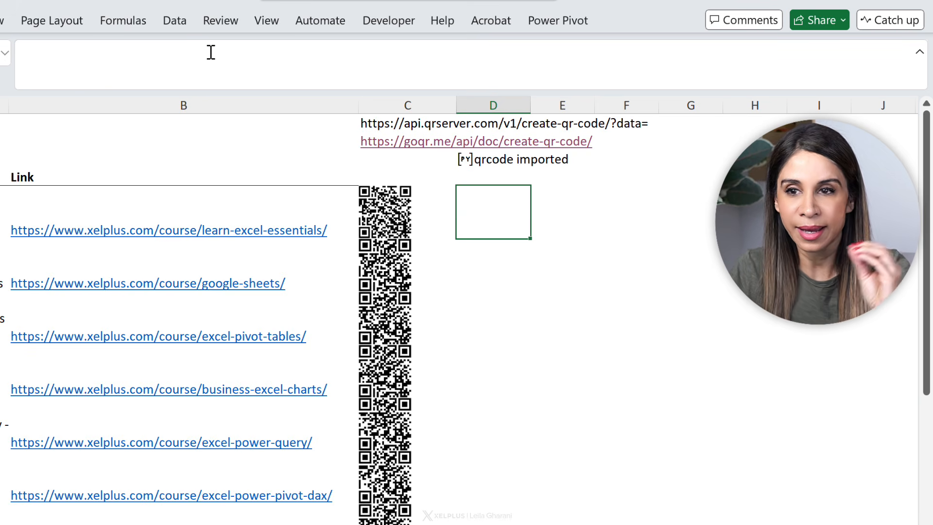
type("=py")
key("Tab")
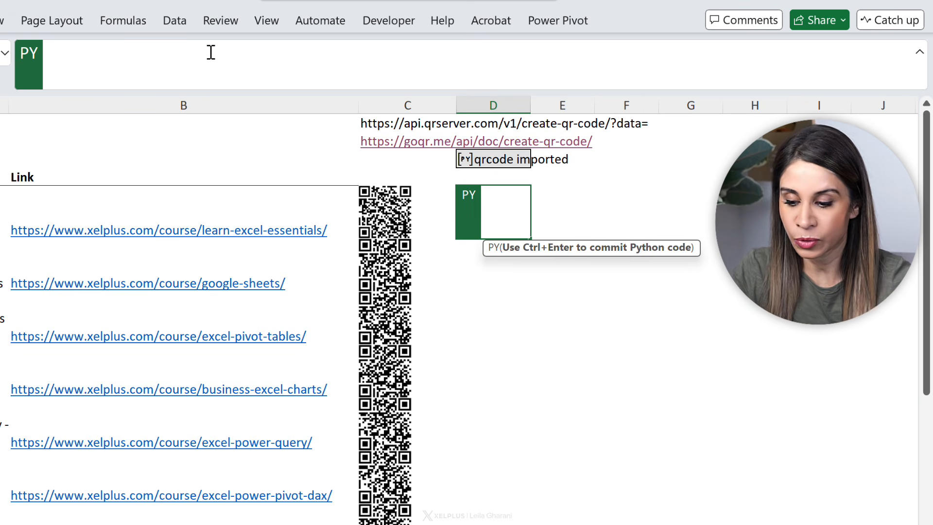
type("qr")
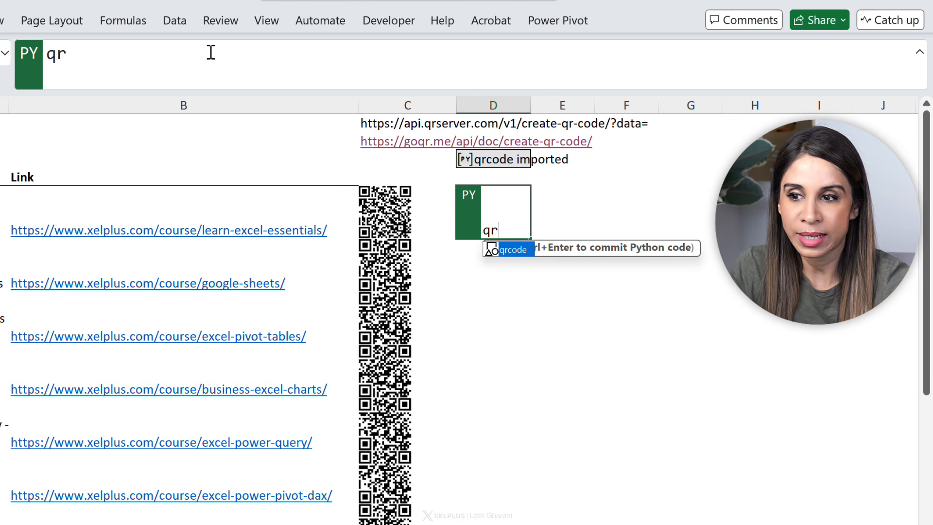
type("c")
key("Tab")
type(".ma")
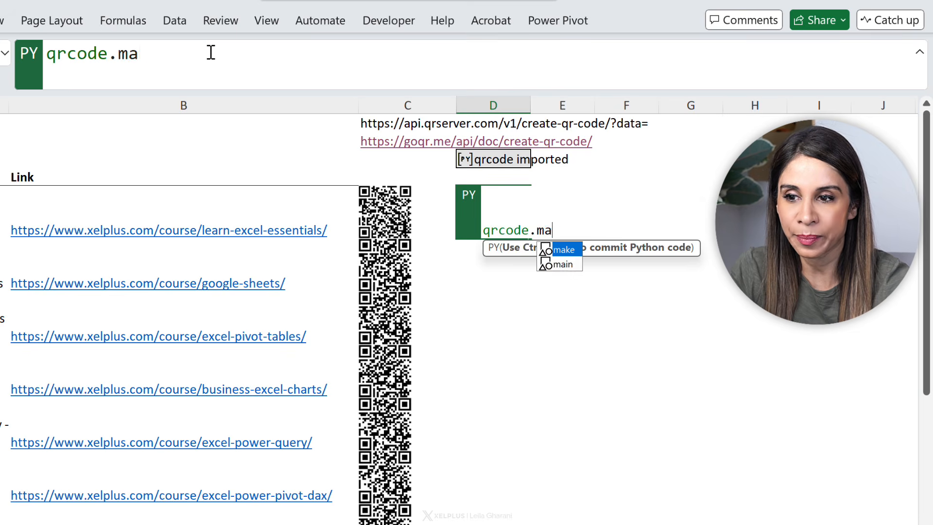
type("ke")
key("Tab")
type("(")
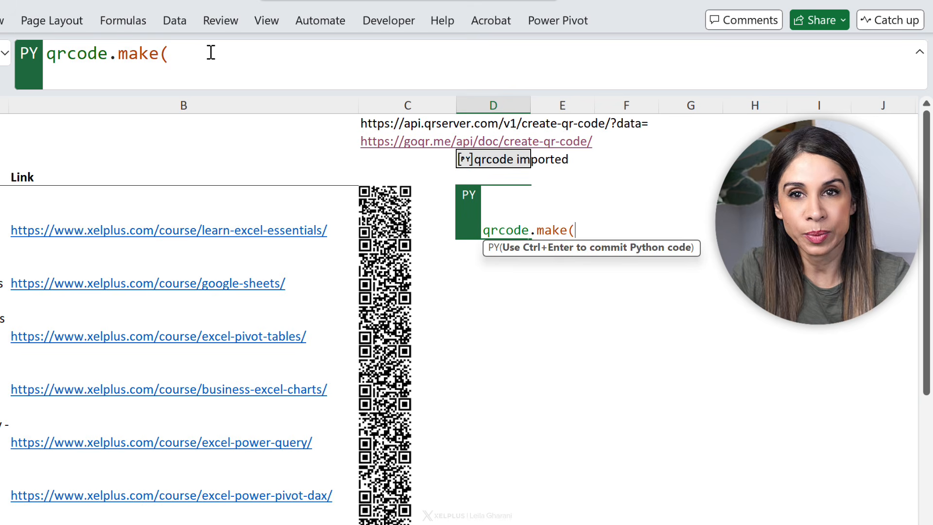
Pass link cell B5 to the function, append .show() to complete qrcode.make(xl("B5")).show(), and commit the formula.
left_click(131, 210)
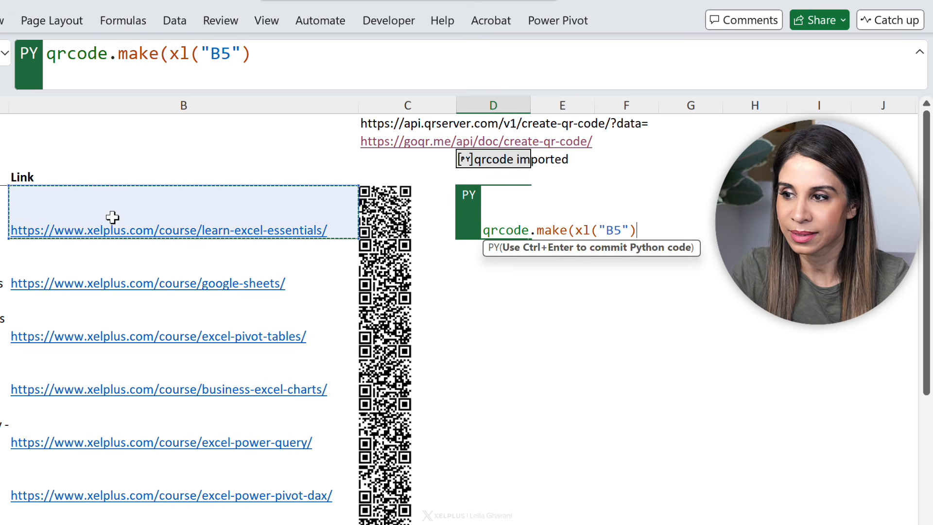
type(")")
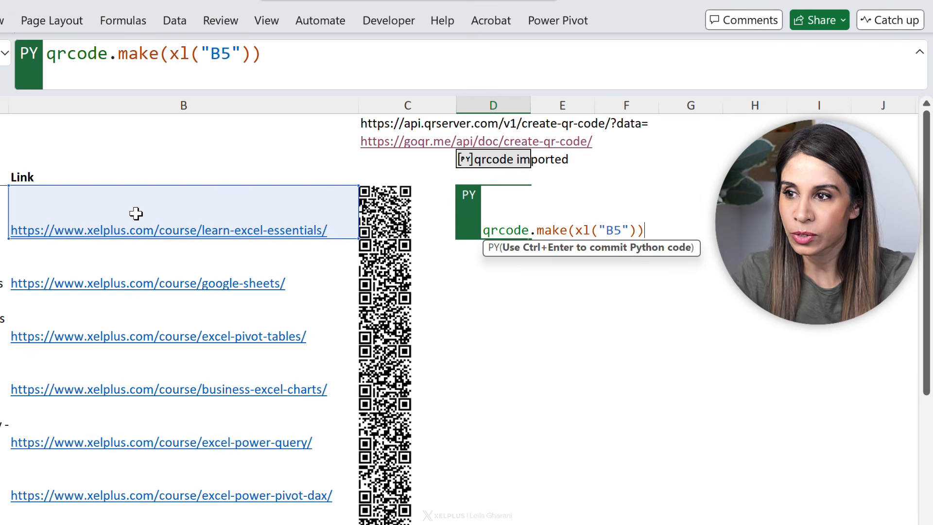
type(".sho")
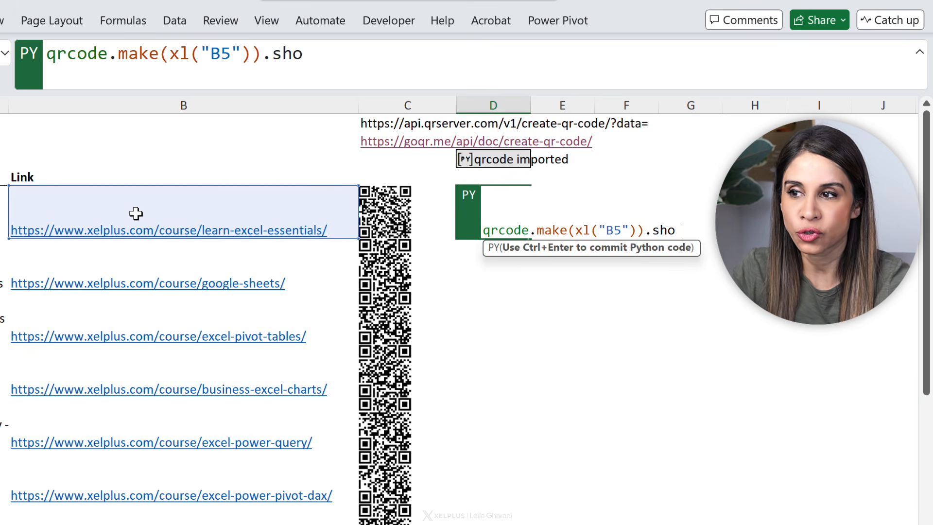
type("w()")
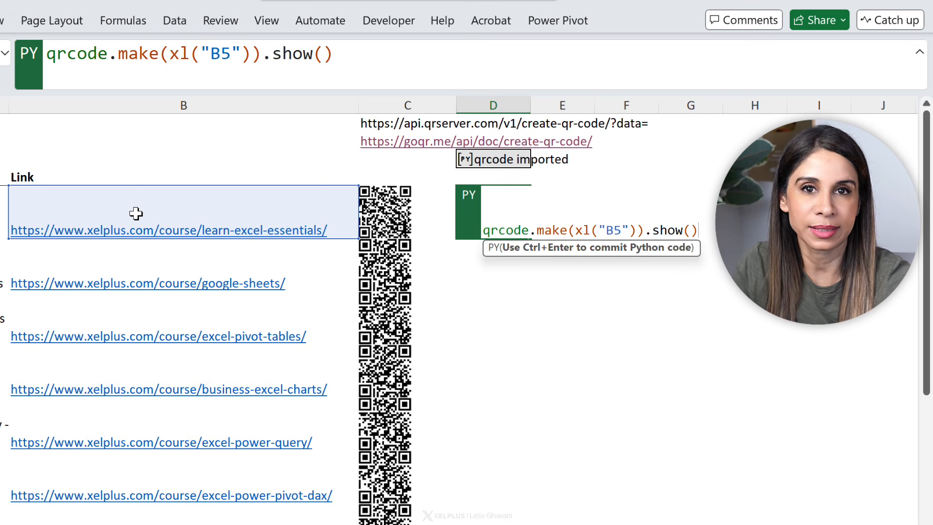
key("ctrl+Return")
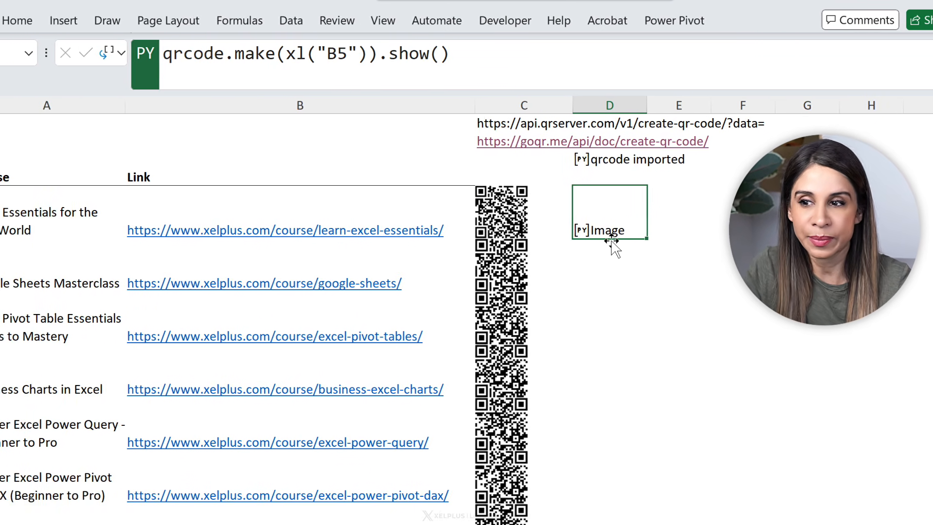
Switch the Python output of D5 to Excel Value and make row 5 slightly taller.
left_click(120, 53)
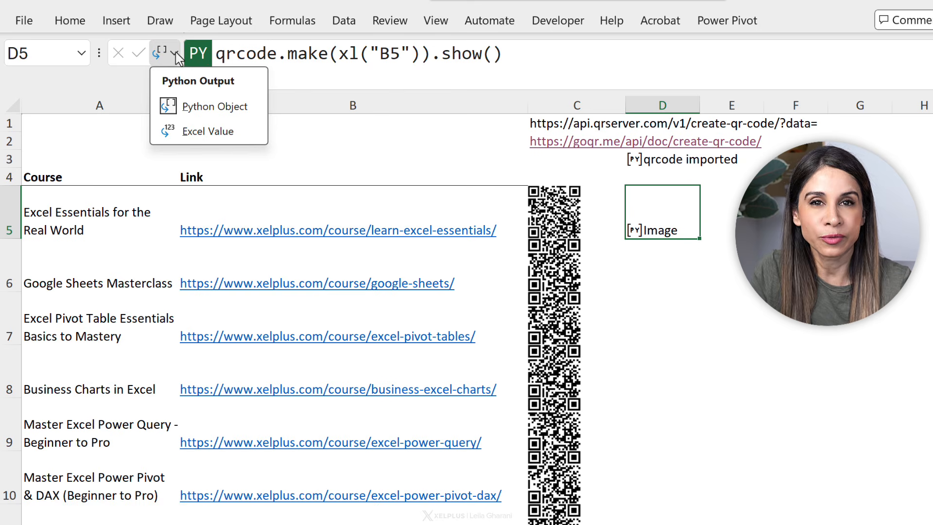
left_click(207, 132)
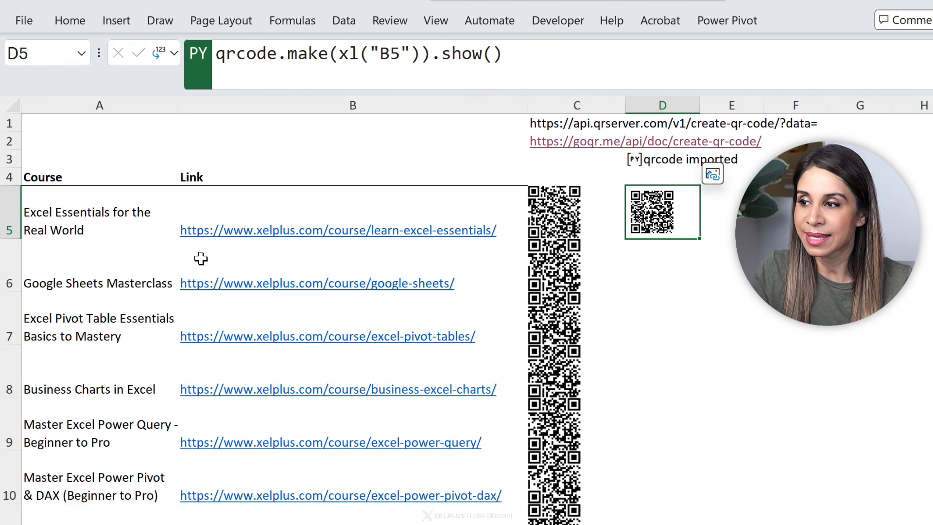
left_click_drag(5, 239, 6, 240)
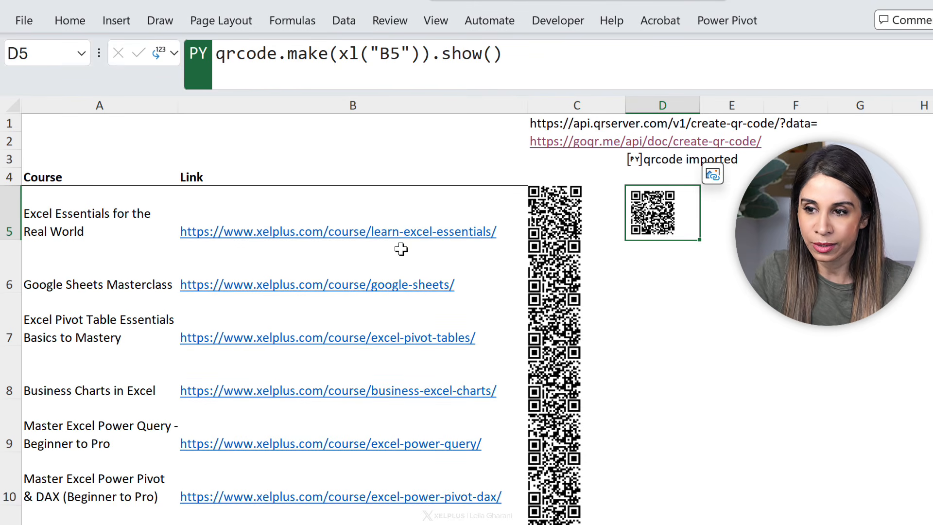
Fill the D5 formula down alongside the course links and check the copied formulas in D7 and D8.
double_click(701, 239)
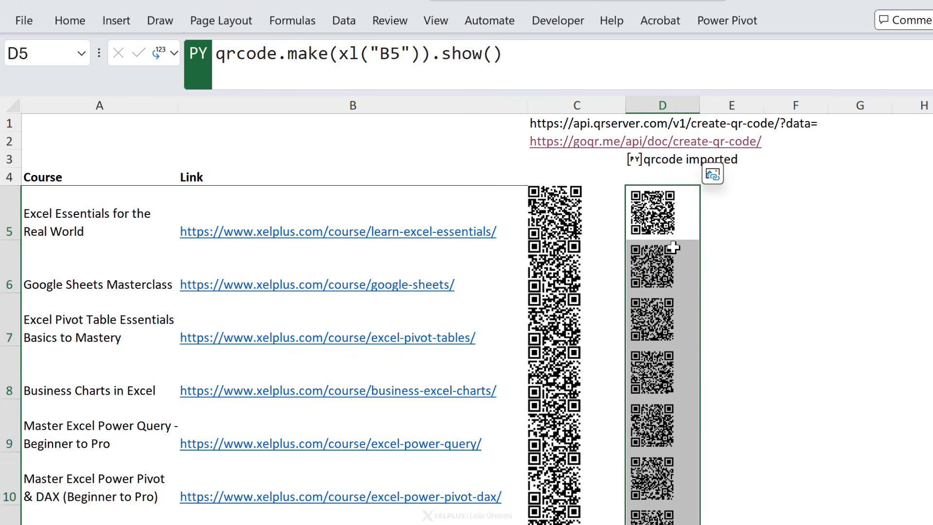
scroll(670, 291, "down", 2)
scroll(672, 403, "up", 2)
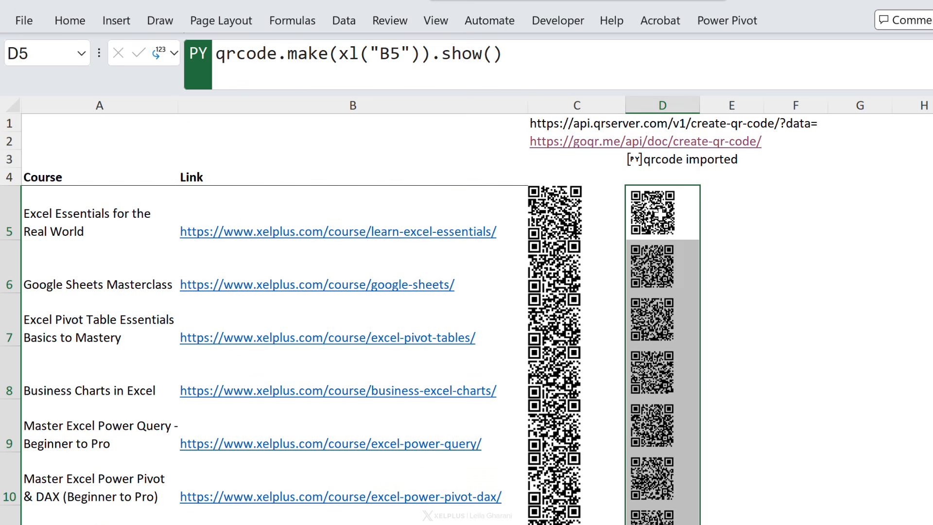
left_click(658, 218)
key("Down")
key("Down")
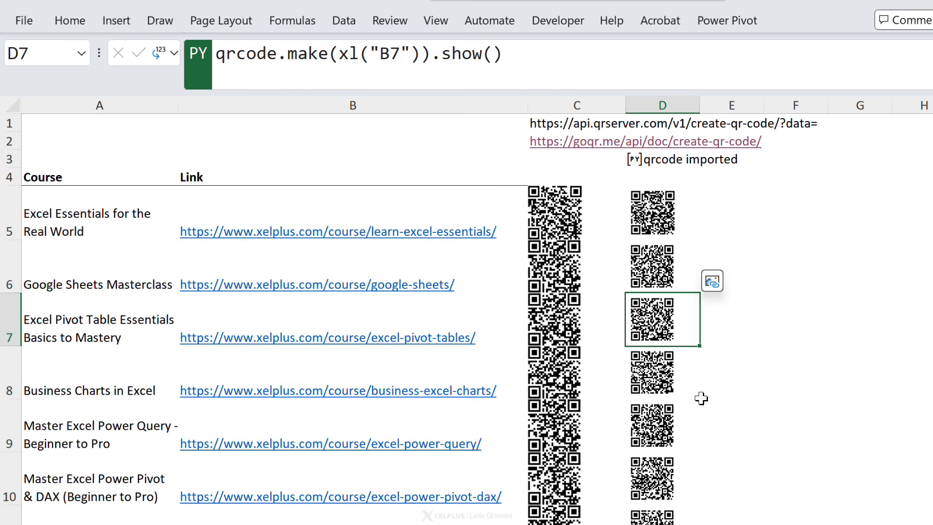
left_click(679, 381)
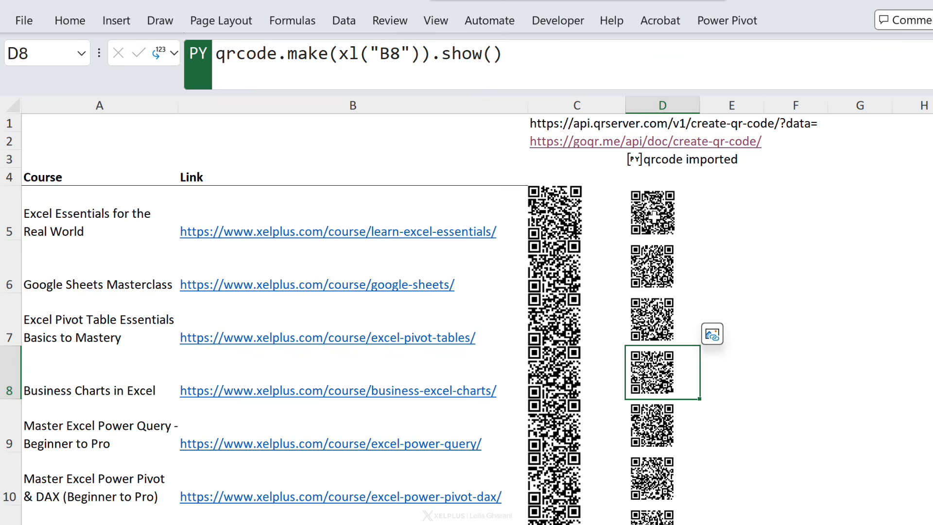
left_click(682, 237)
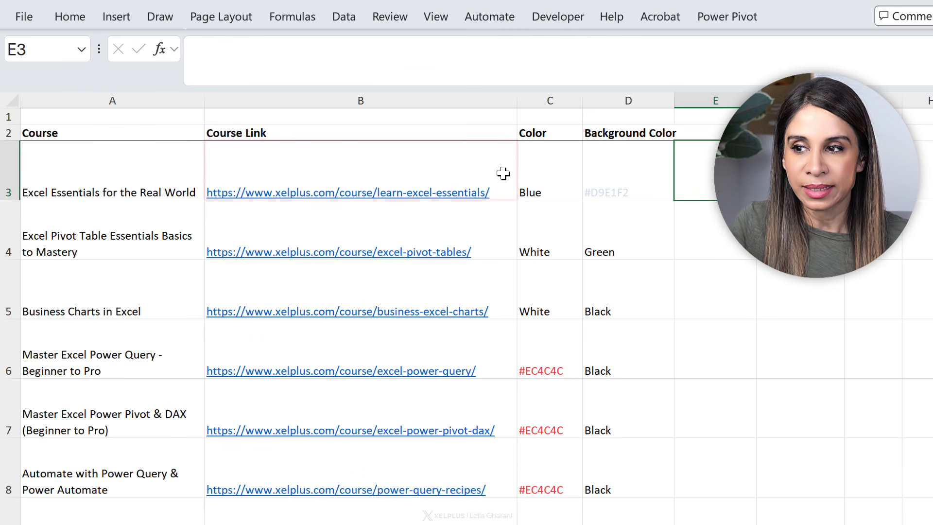
Examine the Color and Background Color entries on the Colorful sheet and the qrcode import formula on the Standard sheet, ending back on Colorful.
left_click(530, 187)
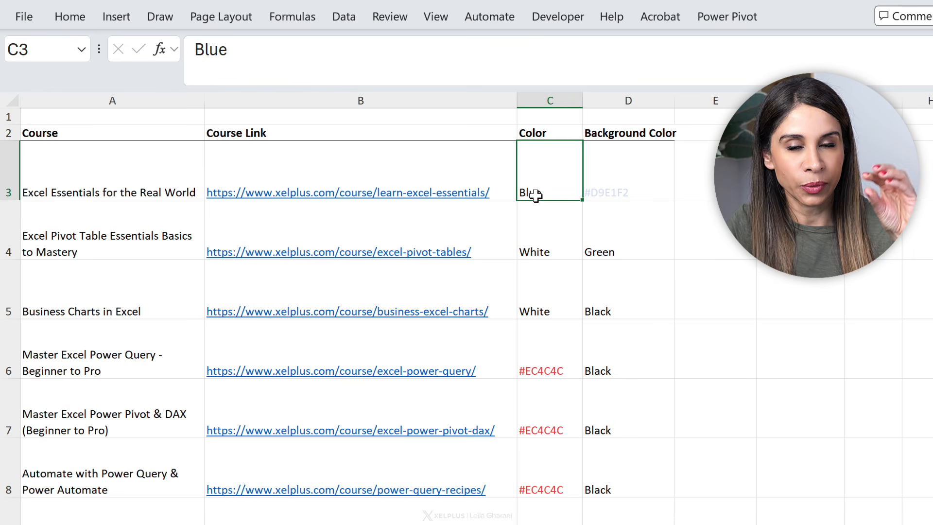
left_click(638, 185)
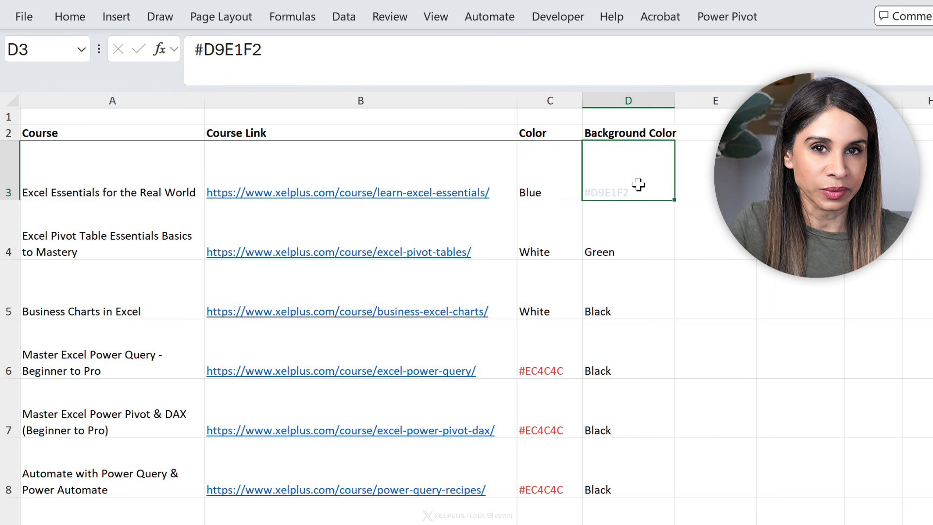
left_click(555, 256)
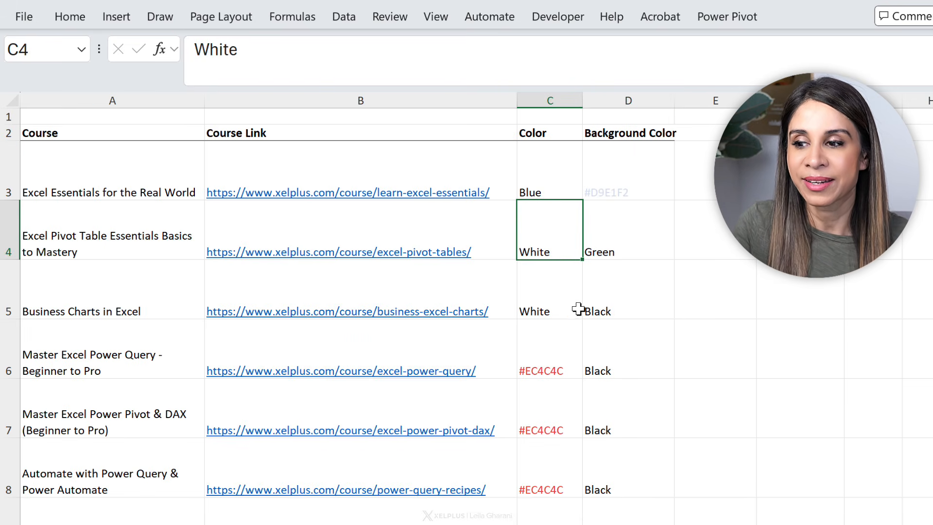
left_click(535, 361)
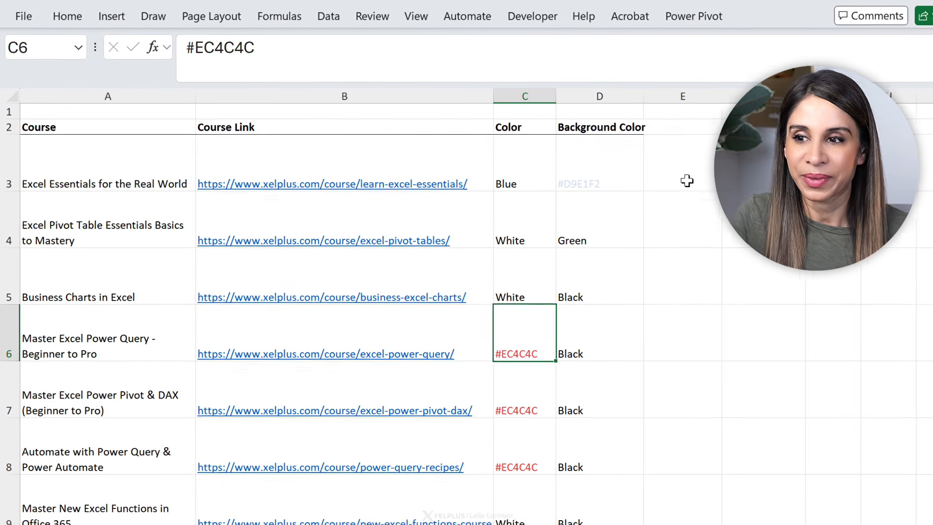
left_click(709, 175)
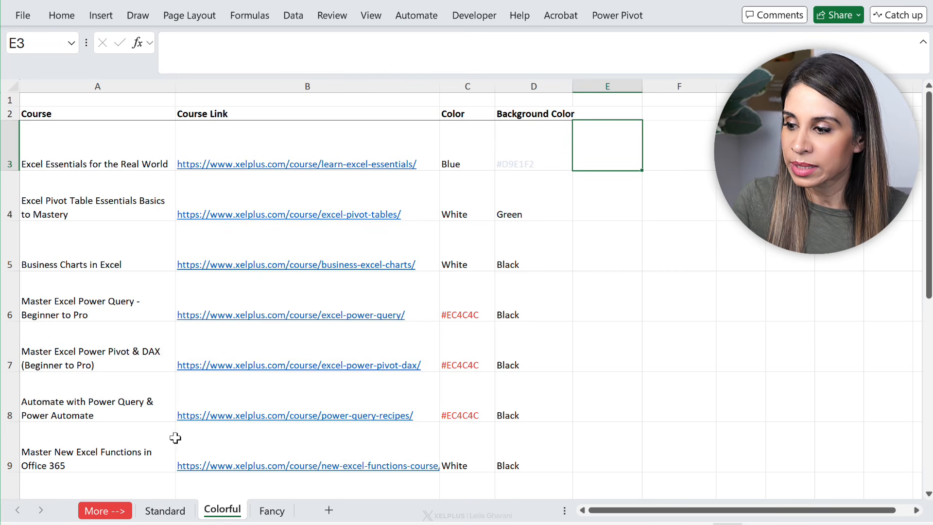
left_click(165, 510)
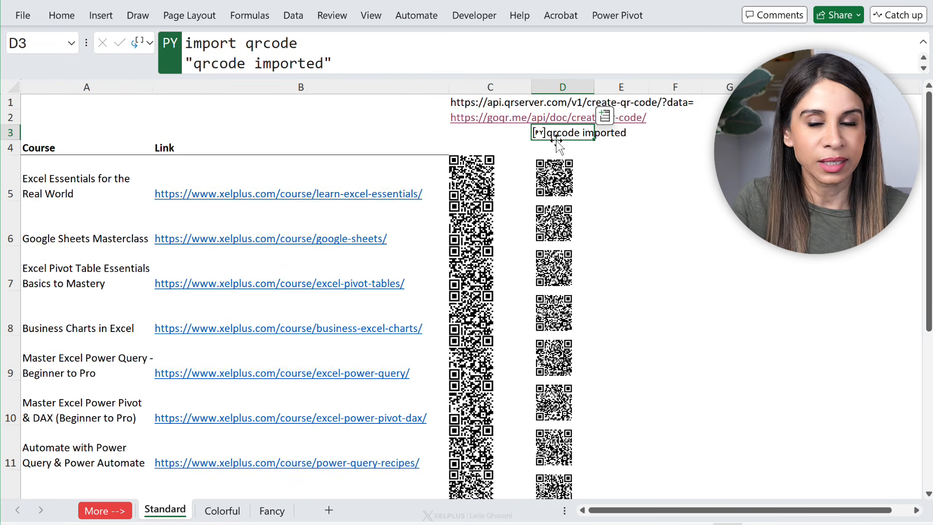
left_click(220, 510)
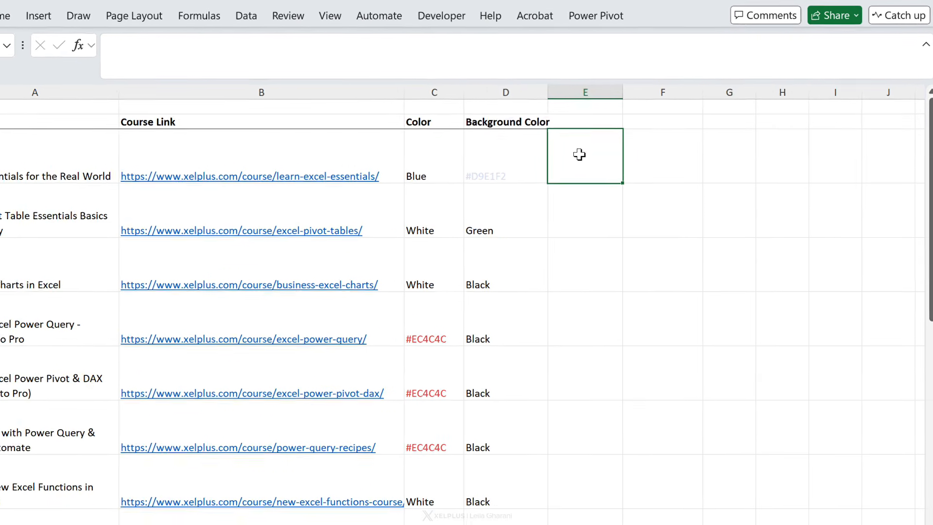
Start a Python formula in E3 with the first line qr = qrcode.QRCode().
type("=py")
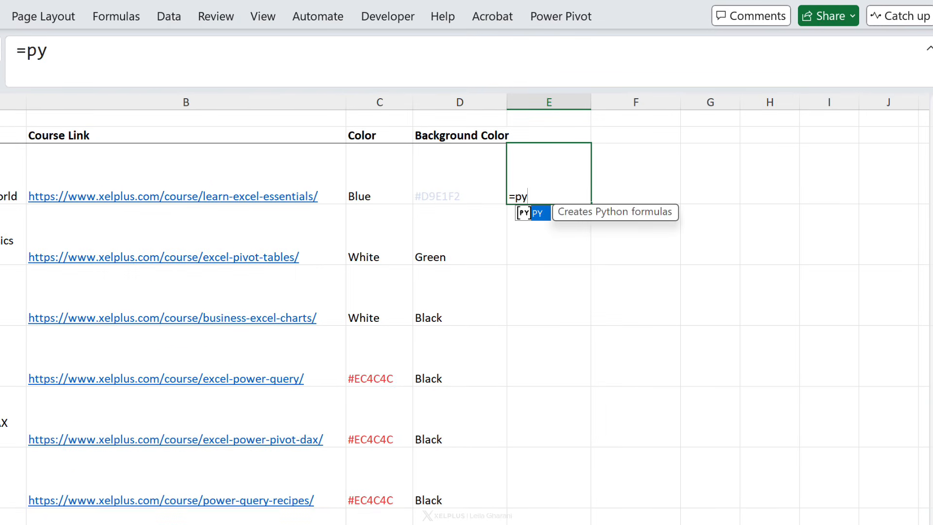
key("Tab")
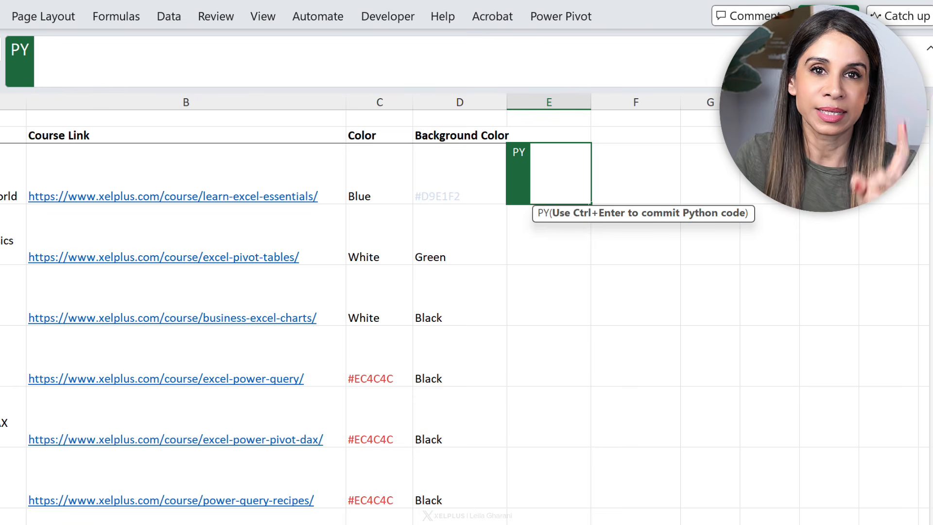
type("q")
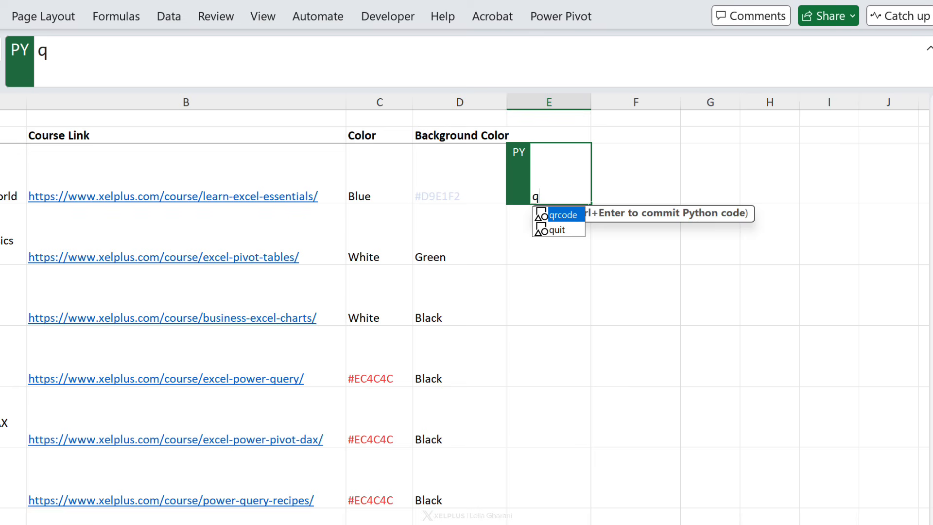
type("r =")
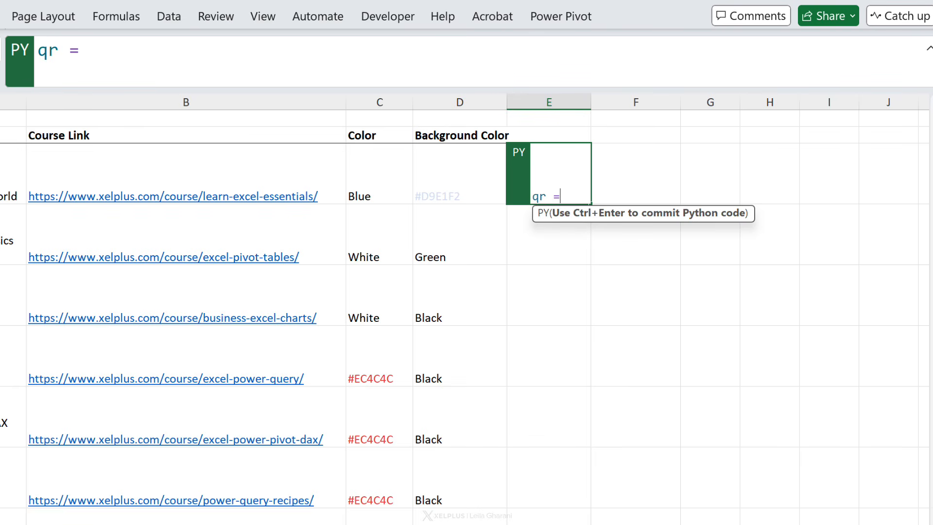
type(" qrcode")
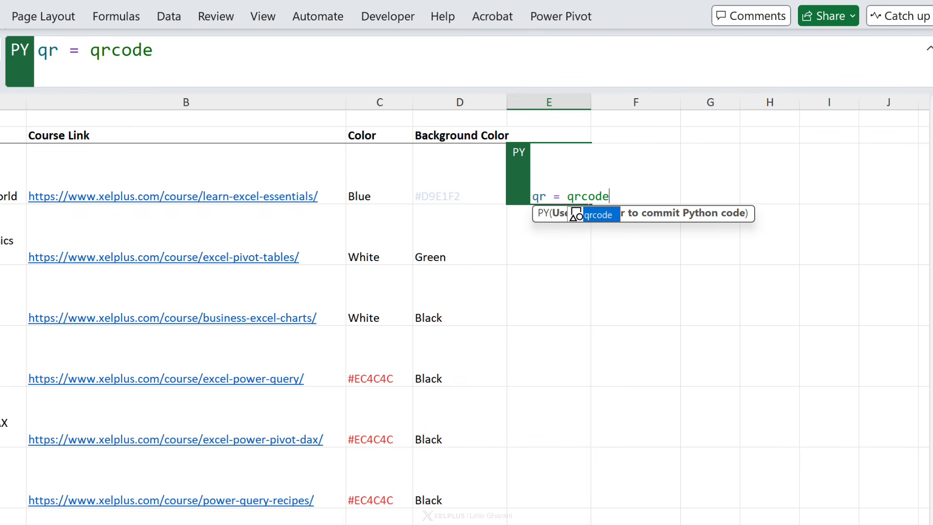
type(".q")
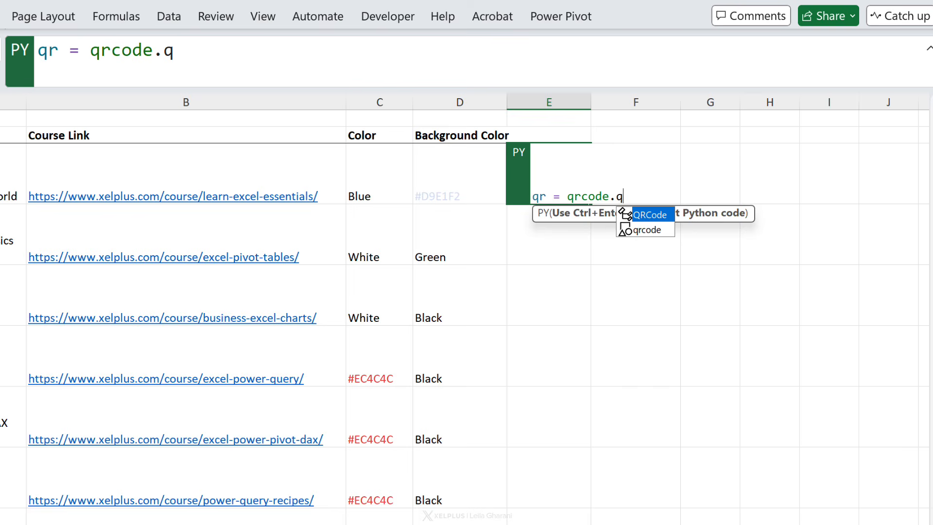
key("Tab")
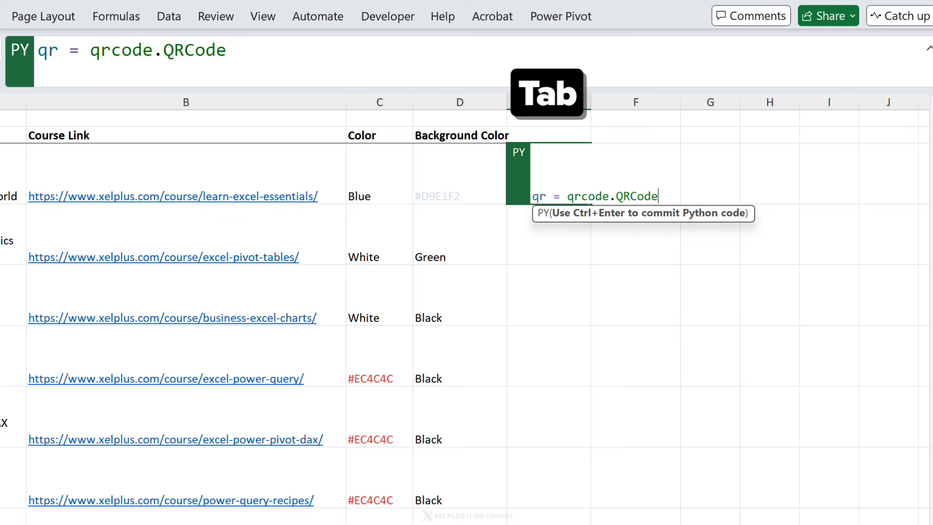
type("()")
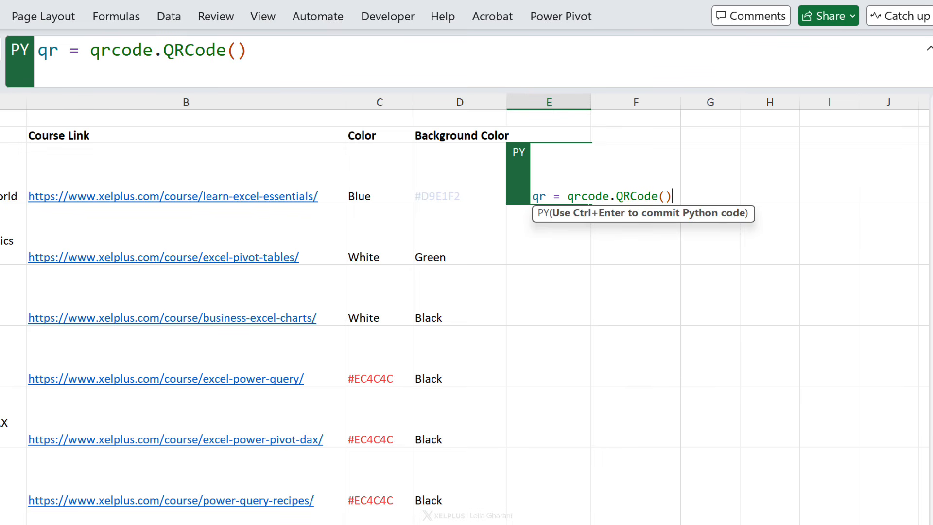
key("Return")
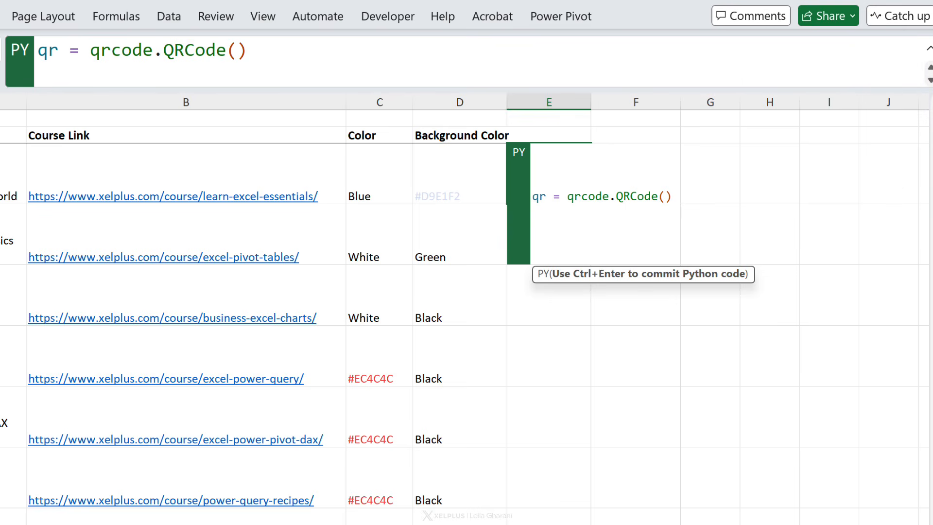
Add the second code line qr.add_data(xl("B3")) to pass in the course link.
type("qr.a")
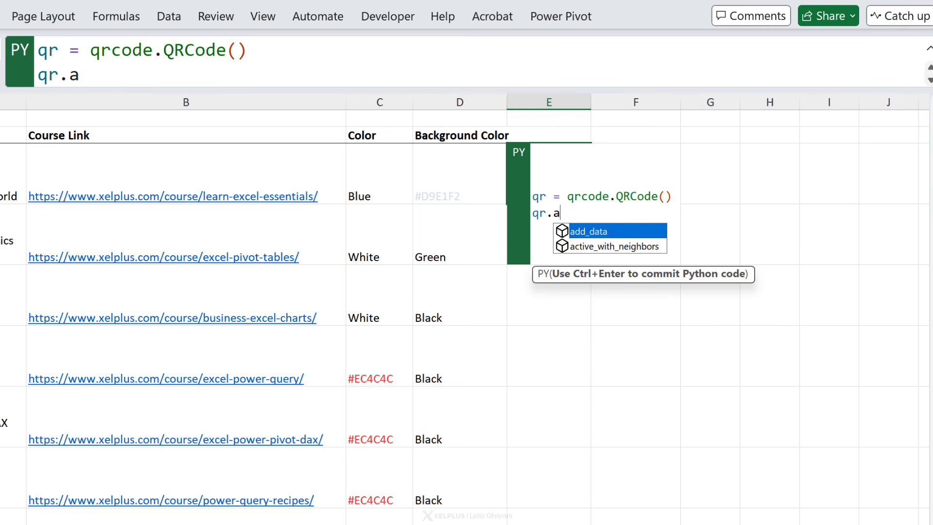
key("Tab")
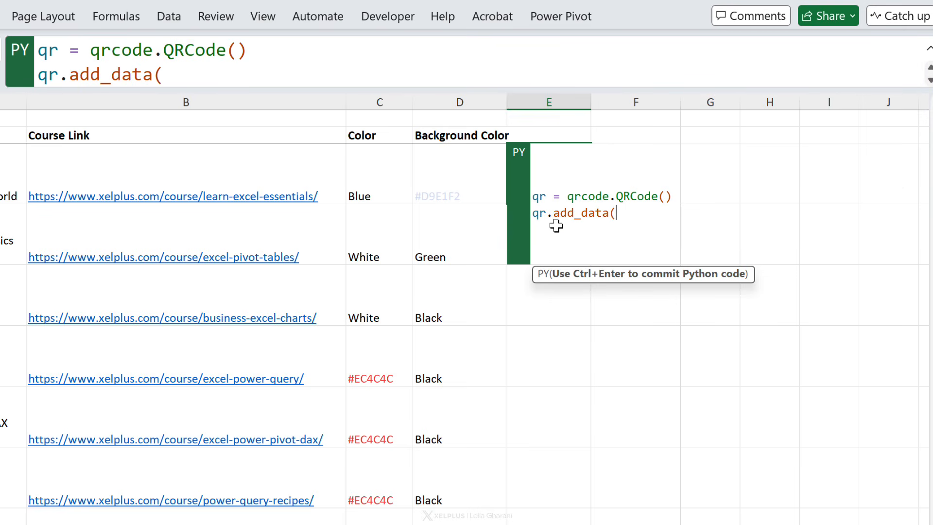
type("(")
left_click(278, 181)
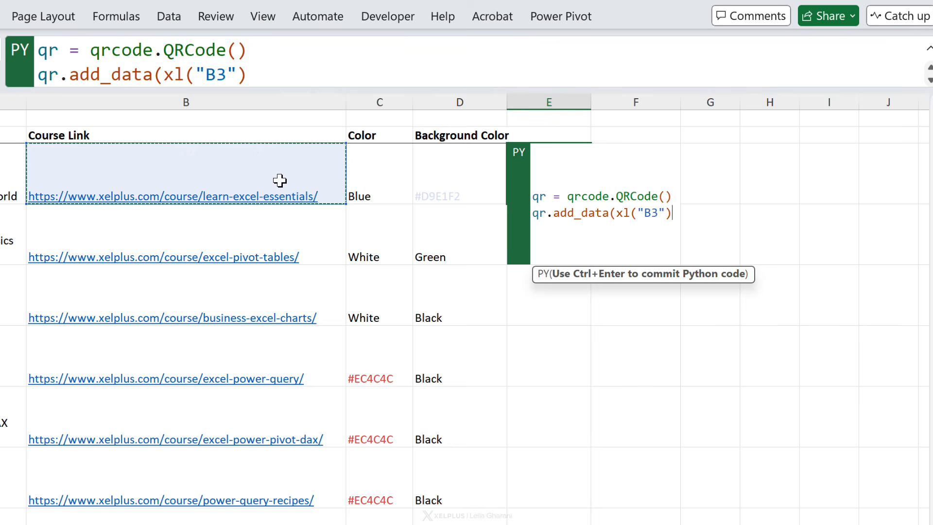
type(")")
key("Return")
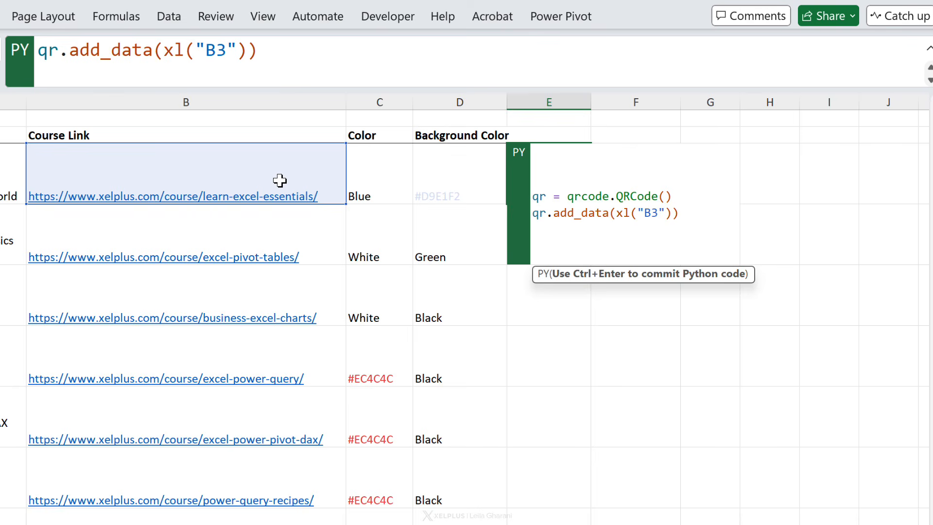
Add a qr.make_image call as the third code line, with fill_color=xl("C3") as its first argument.
type("qr.ma")
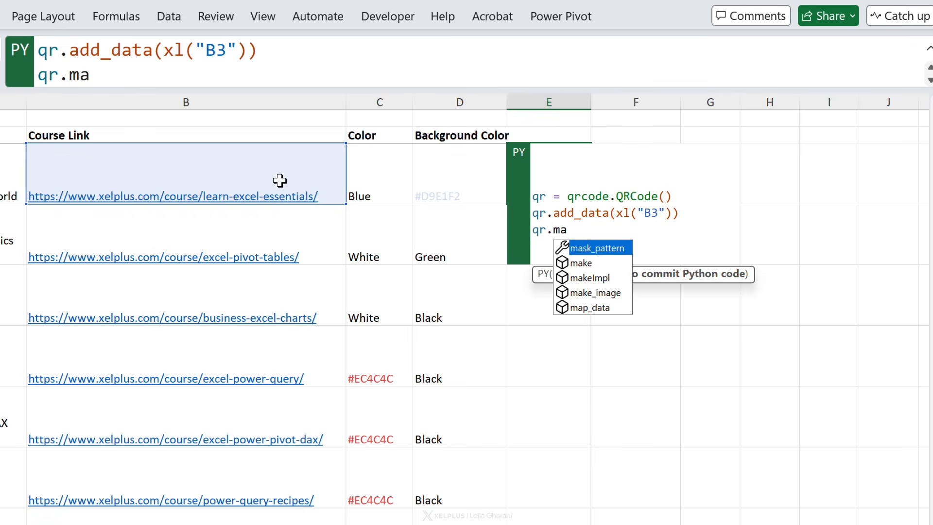
key("Down")
key("Down")
key("Down")
key("Tab")
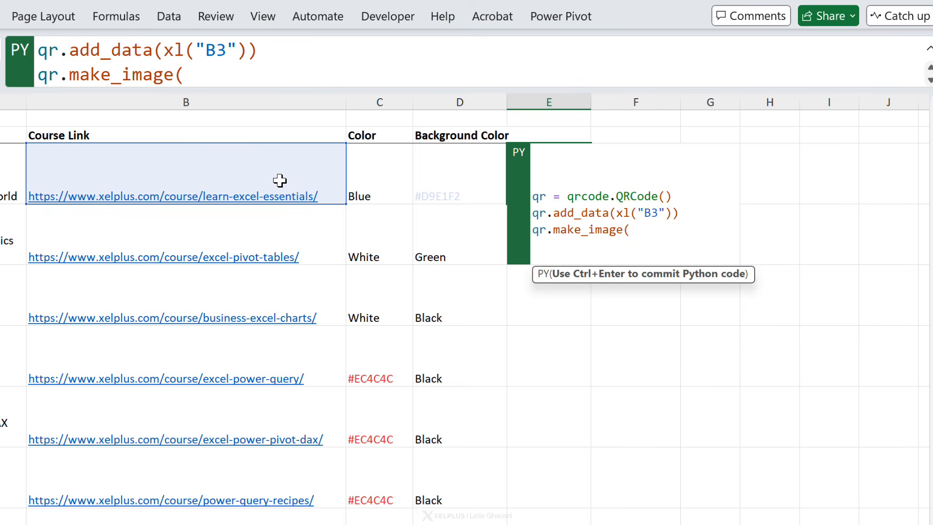
type("(fill_color=")
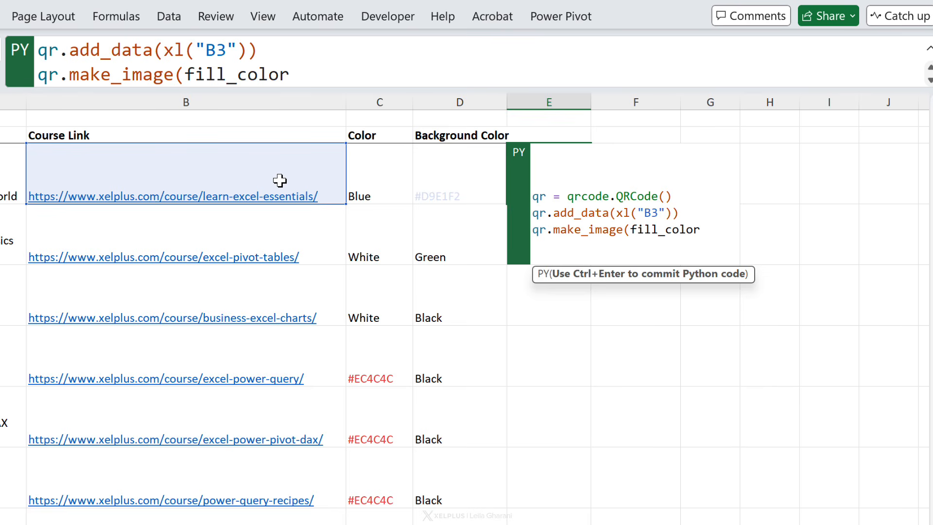
left_click(389, 174)
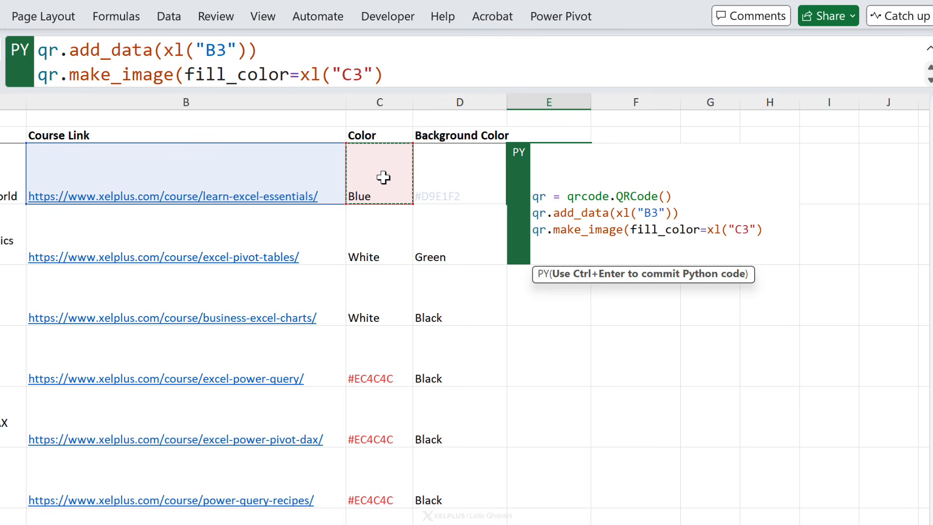
Add the argument back_color=xl("D3") to make_image, append .show(), and commit the Python formula.
type(",back_color=")
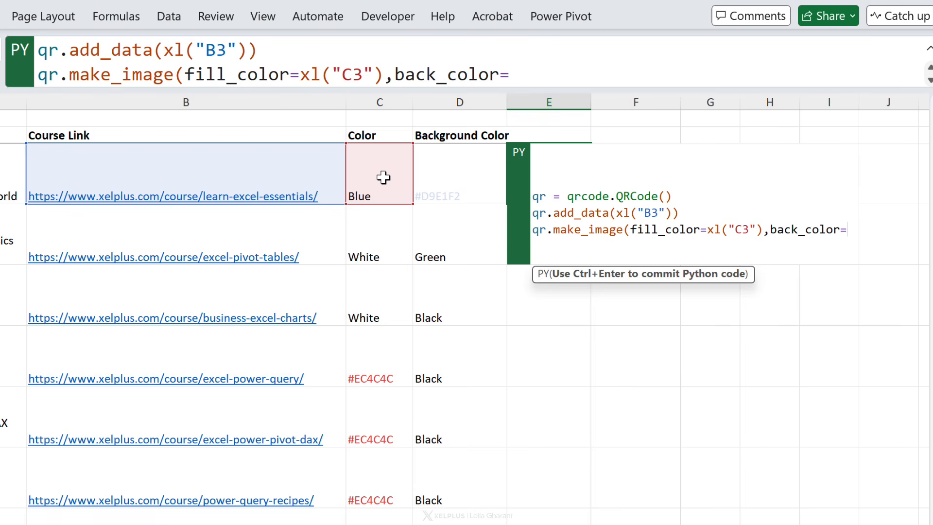
left_click(434, 180)
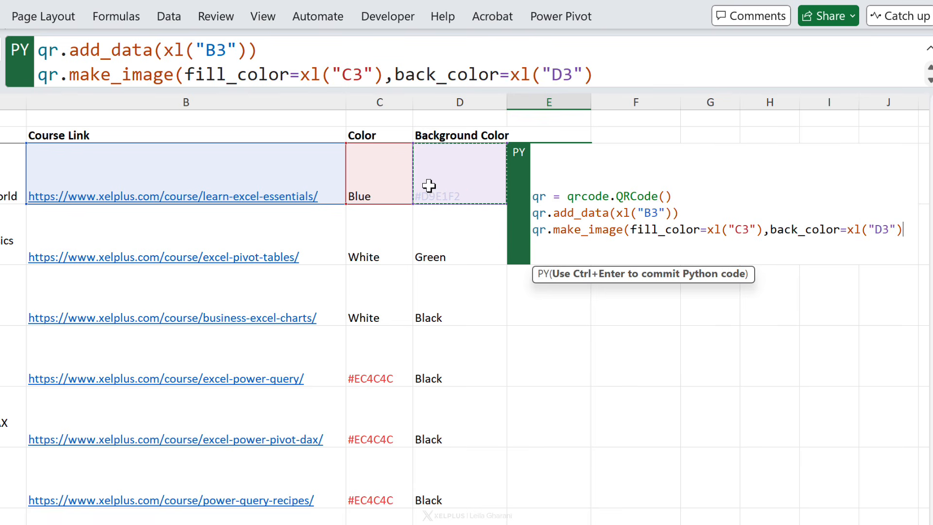
type(").sho")
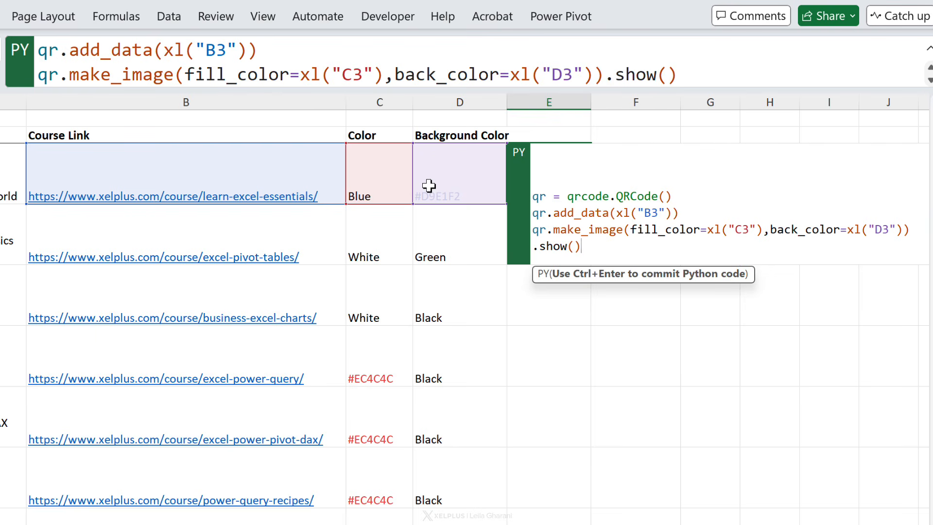
type("w()")
key("ctrl+Return")
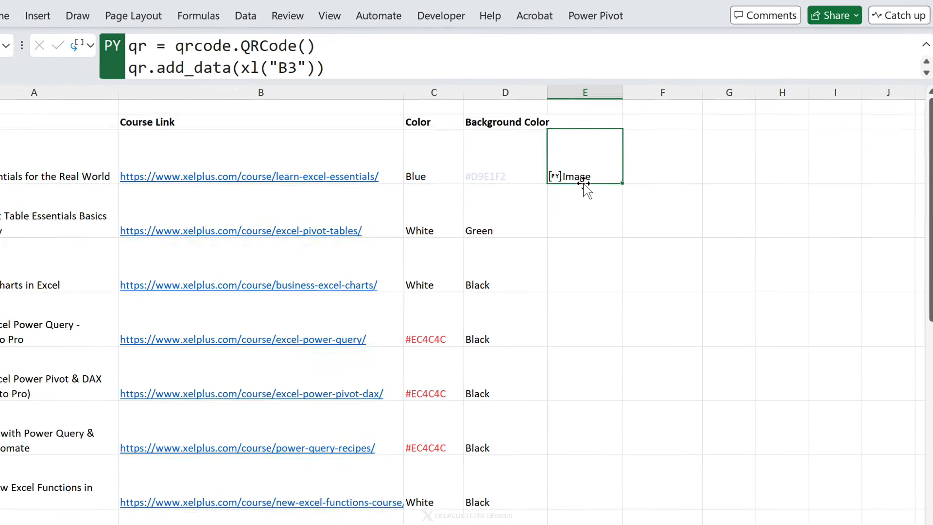
Switch the Python output of E3 to Excel Value and fill the formula down alongside the course list.
left_click(149, 43)
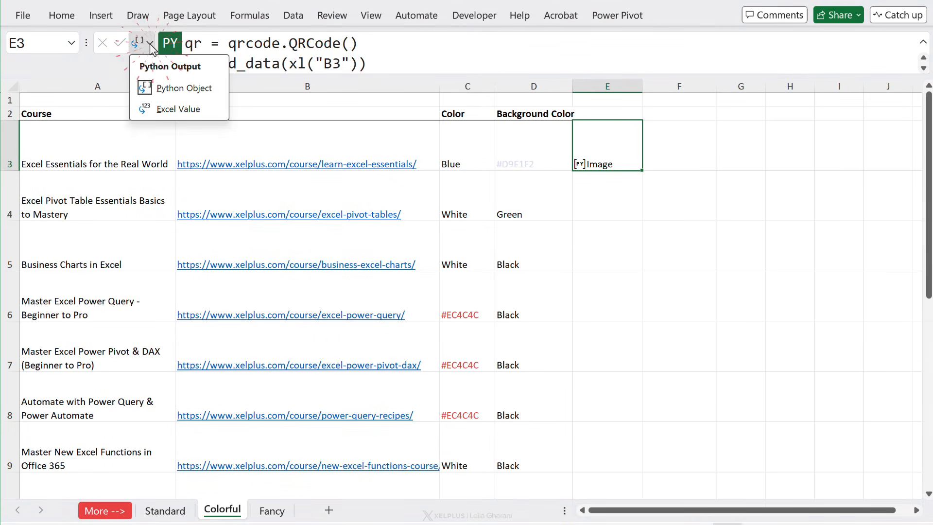
left_click(178, 108)
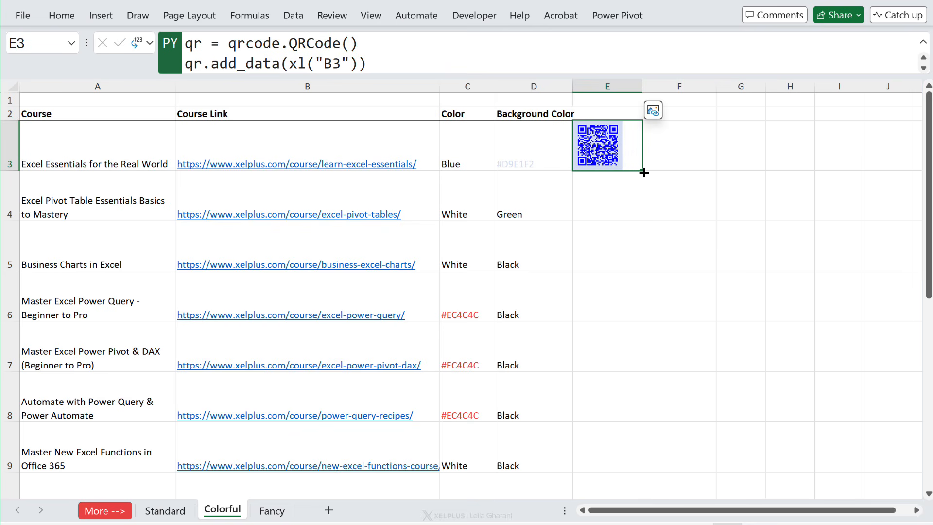
double_click(643, 172)
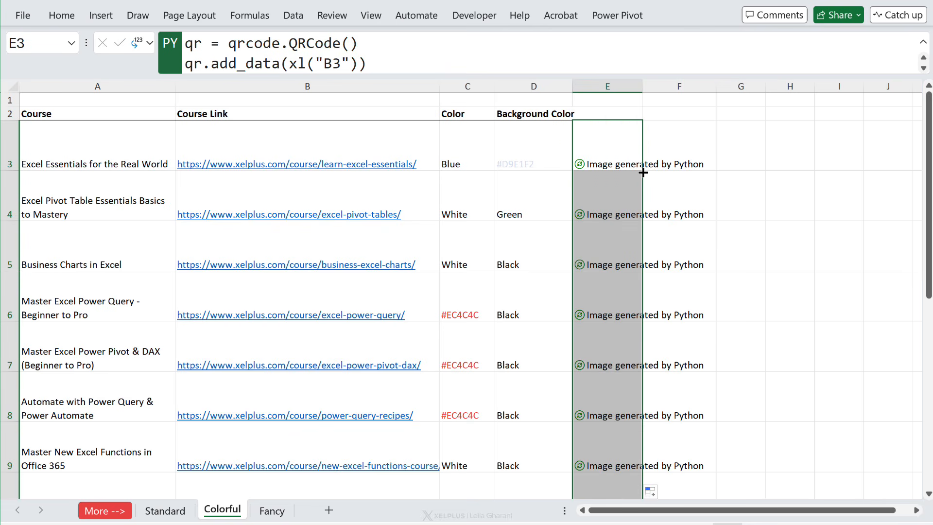
Review the colored QR codes in column E down to row 15, including the copied formulas in E14, E15 and E4.
scroll(634, 177, "down", 3)
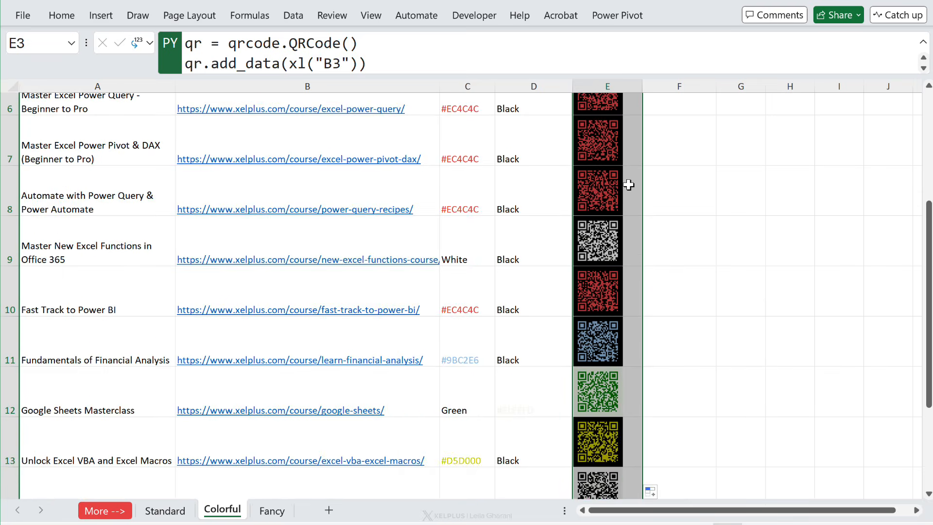
left_click(606, 328)
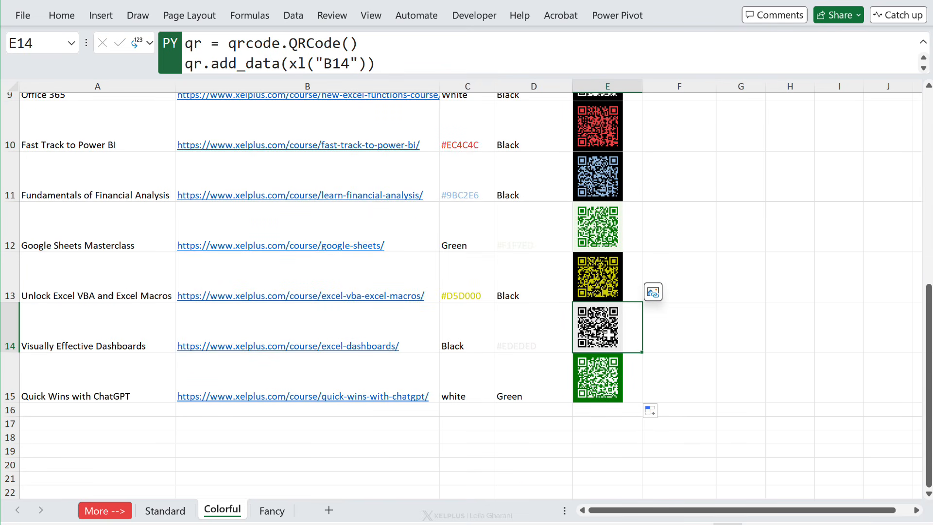
left_click(628, 391)
scroll(627, 393, "up", 3)
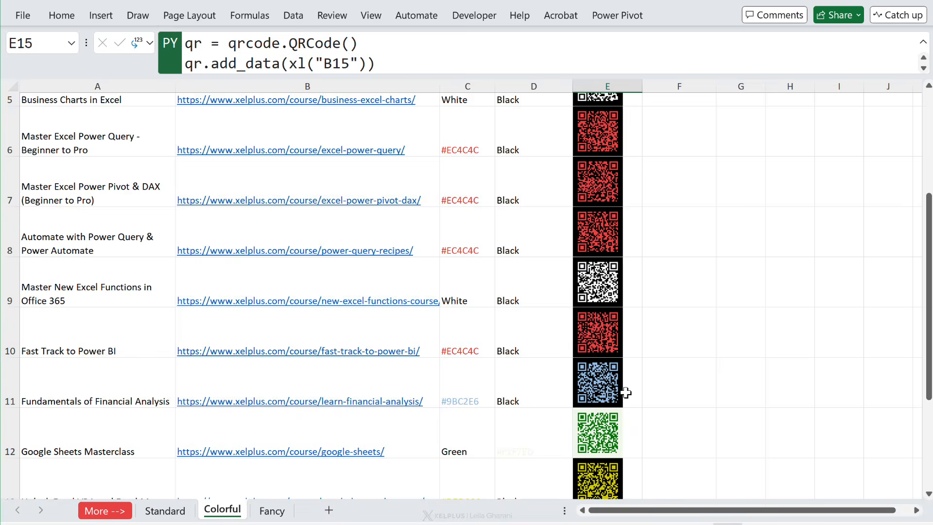
left_click(598, 165)
left_click(593, 213)
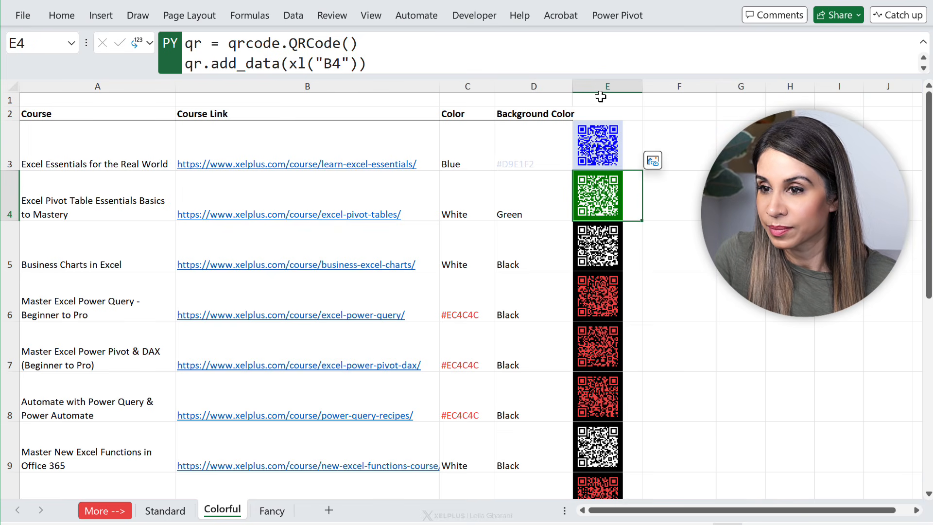
Convert the course range A2:E15 into a table with headers.
left_click(100, 264)
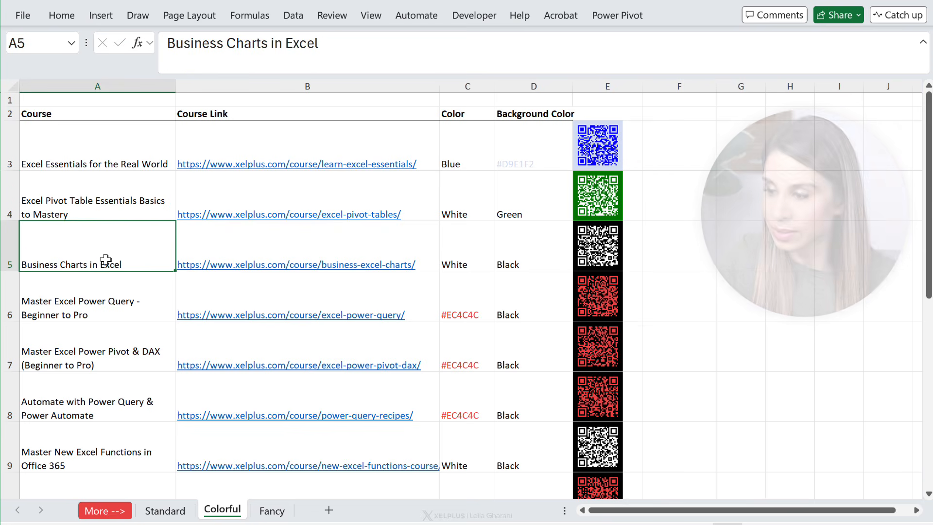
key("ctrl+t")
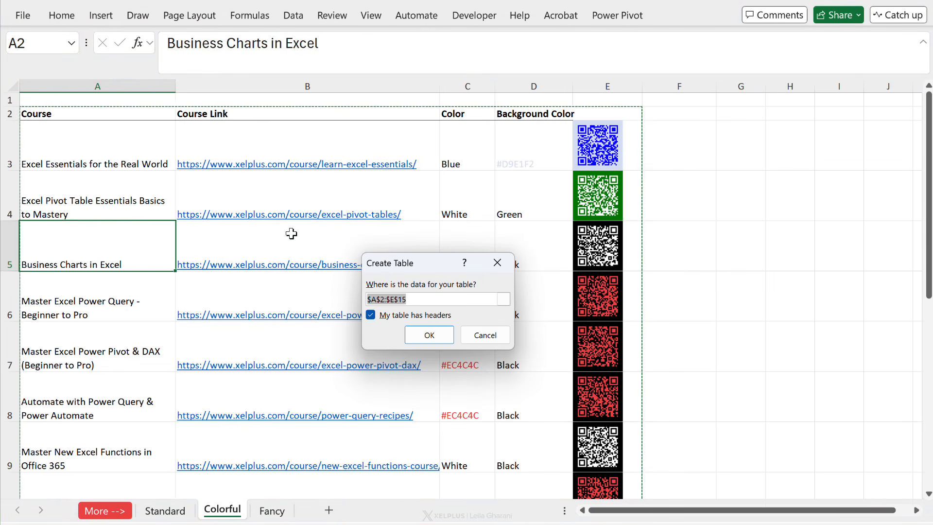
scroll(293, 231, "down", 3)
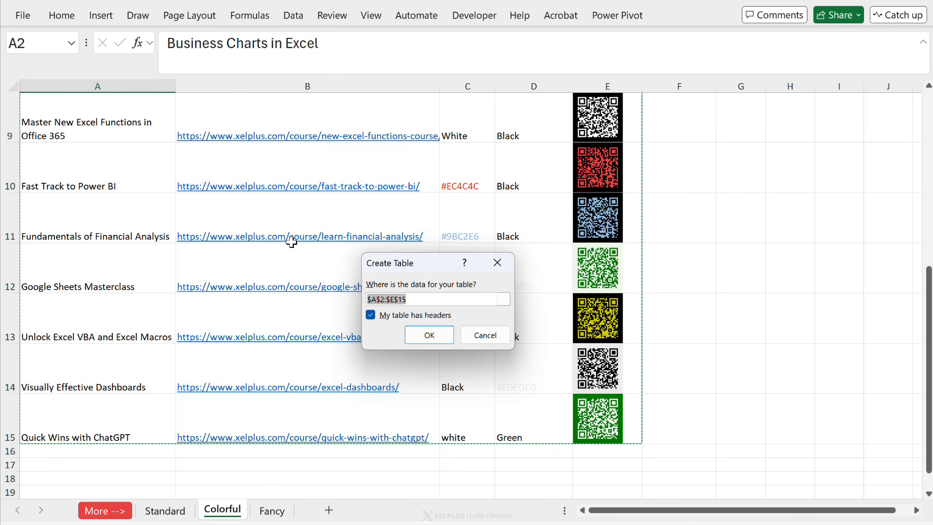
left_click(428, 338)
Apply the plain, unshaded table style to the new course table.
left_click(685, 16)
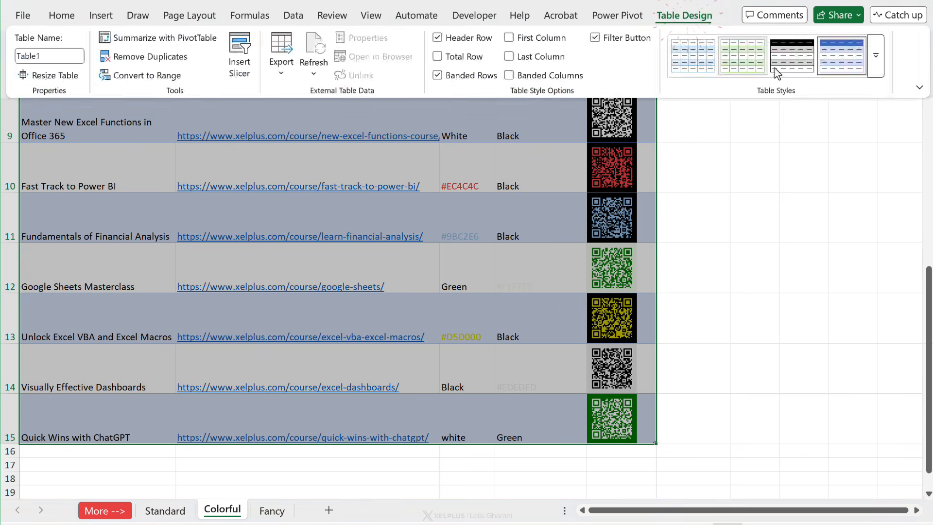
left_click(895, 73)
left_click(613, 90)
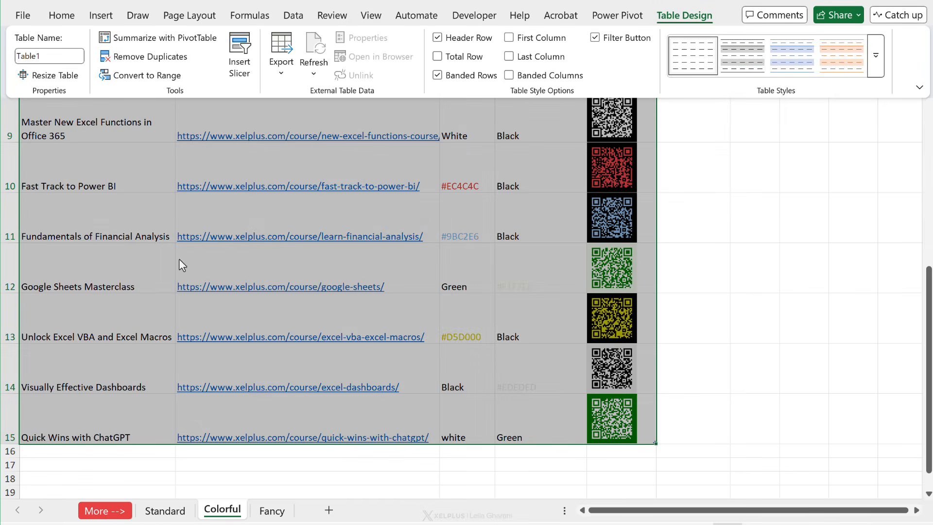
left_click(68, 324)
scroll(78, 327, "down", 1)
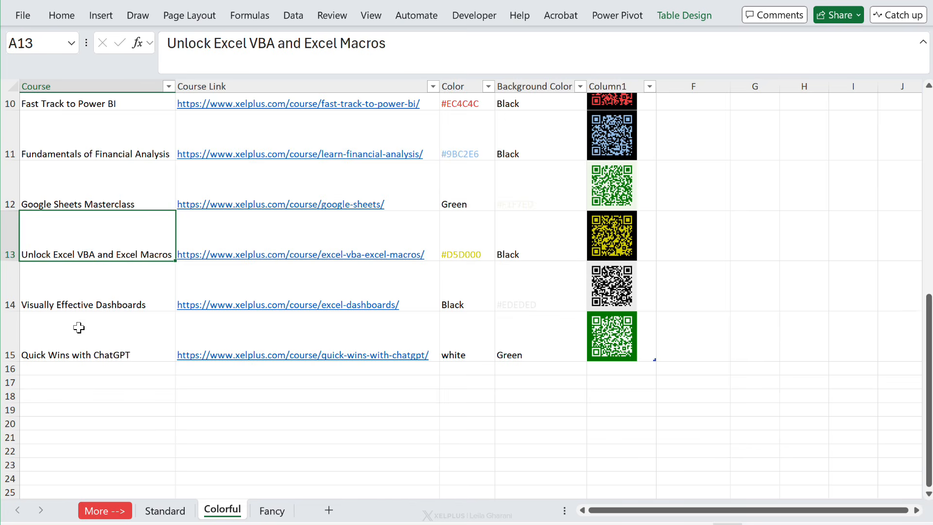
left_click(107, 373)
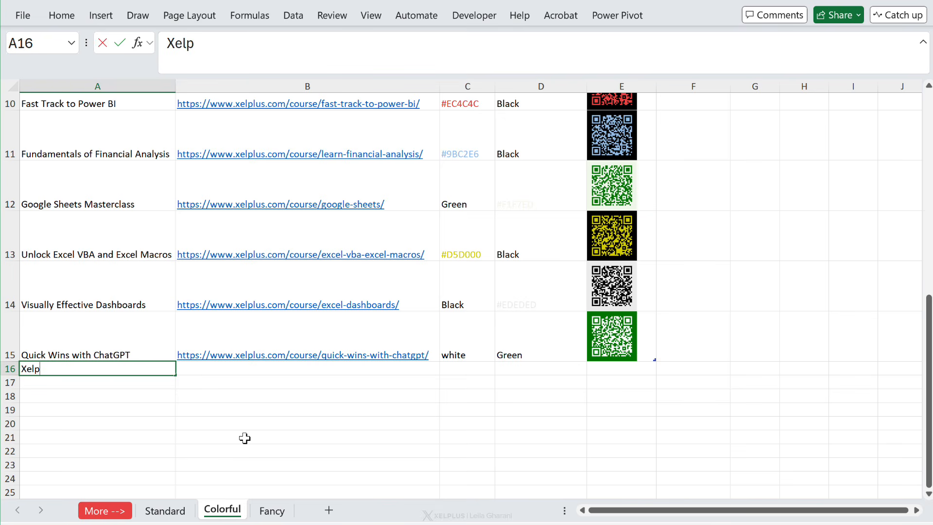
type("Xelplus")
key("Tab")
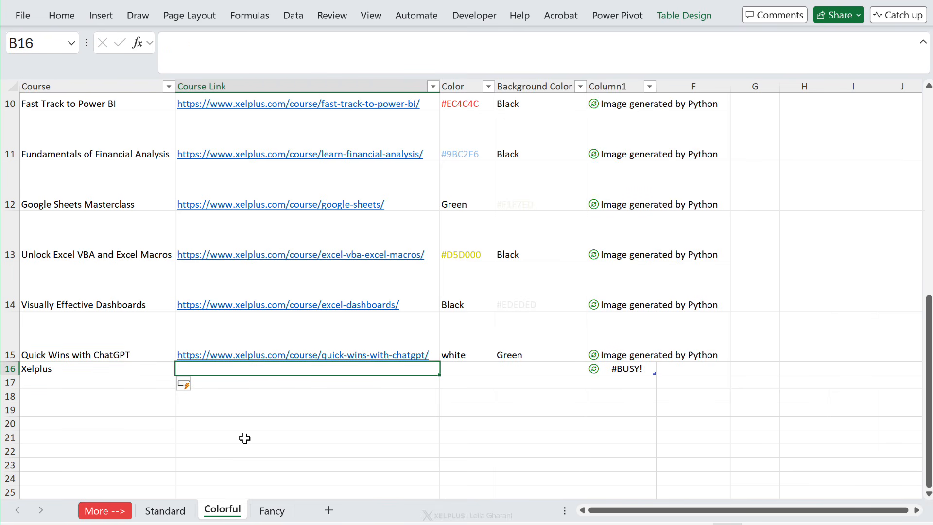
type("www.")
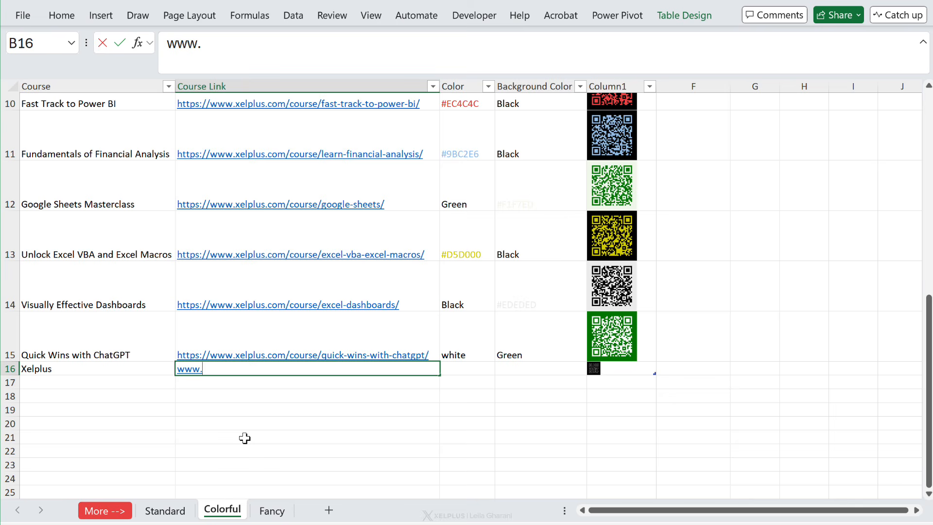
type("xelplus.com")
key("Tab")
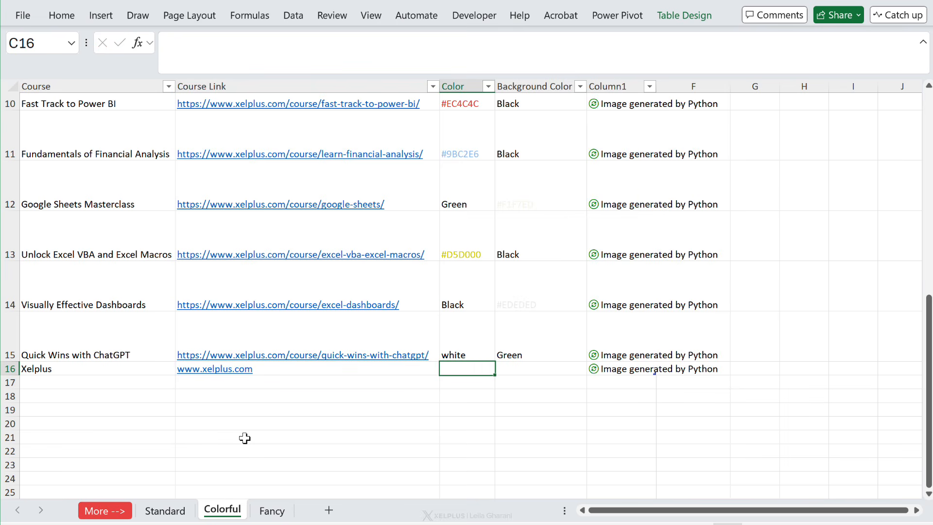
Copy the color #EC4C4C and background color Black from C10:D10 into the new entry's cells C16:D16.
key("Up")
key("Up")
key("Up")
key("Up")
key("Up")
key("Up")
key("Up")
key("Down")
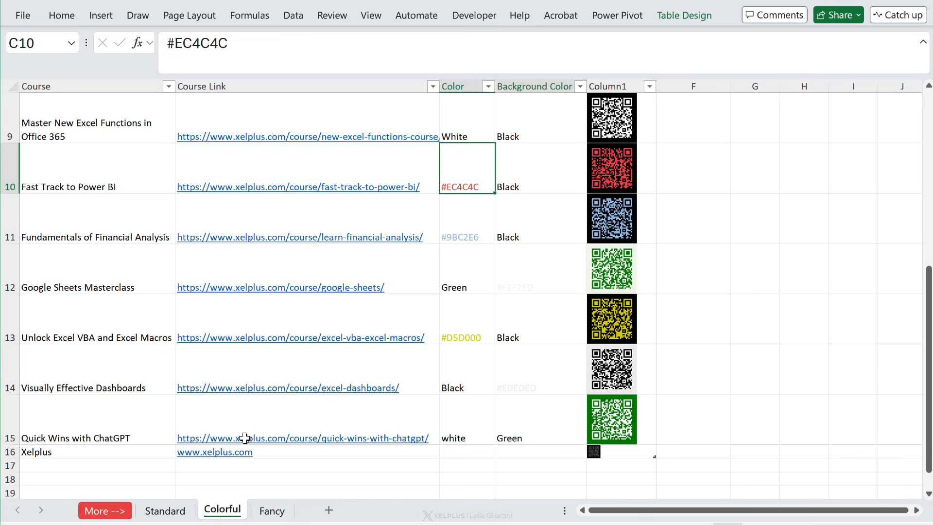
key("shift+Right")
key("ctrl+c")
key("Down")
key("Down")
key("Down")
key("Down")
key("Down")
key("Down")
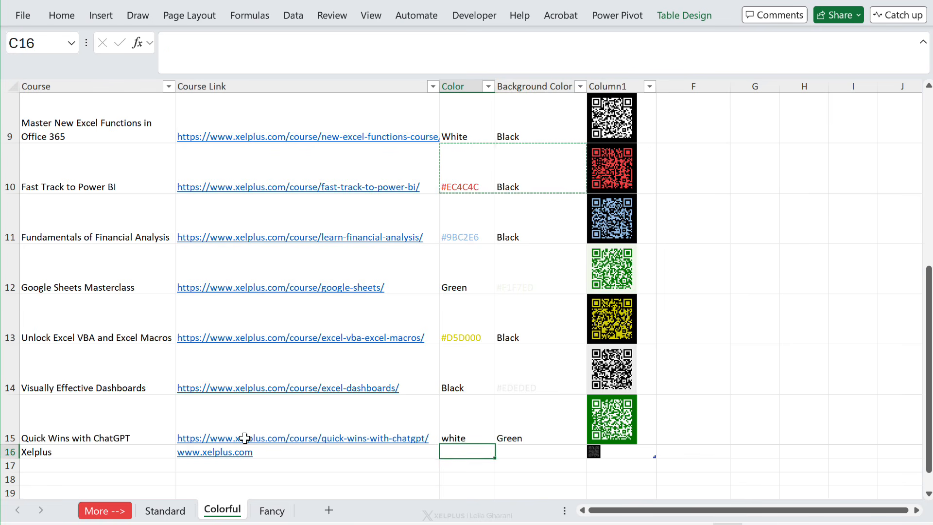
key("ctrl+v")
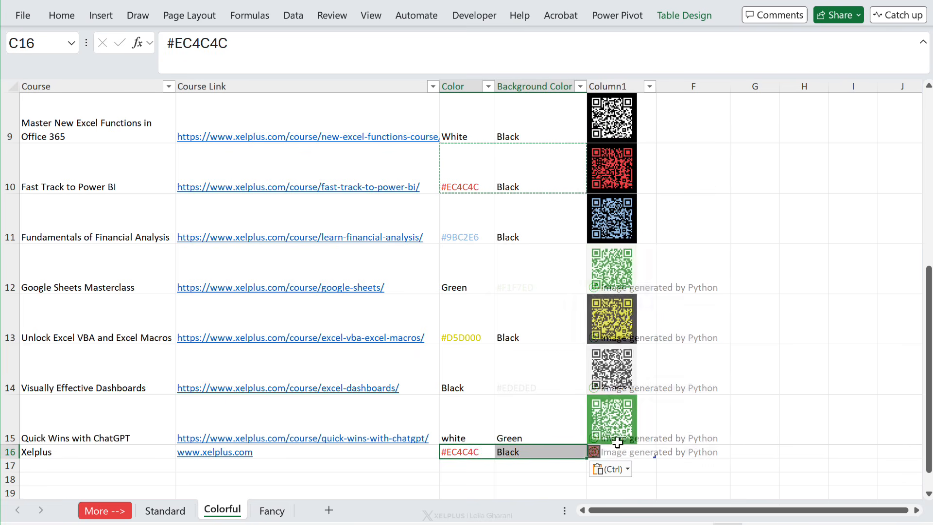
Increase the height of row 16 to enlarge the QR code of the new Xelplus entry.
left_click(616, 454)
left_click_drag(8, 457, 9, 487)
scroll(624, 392, "down", 2)
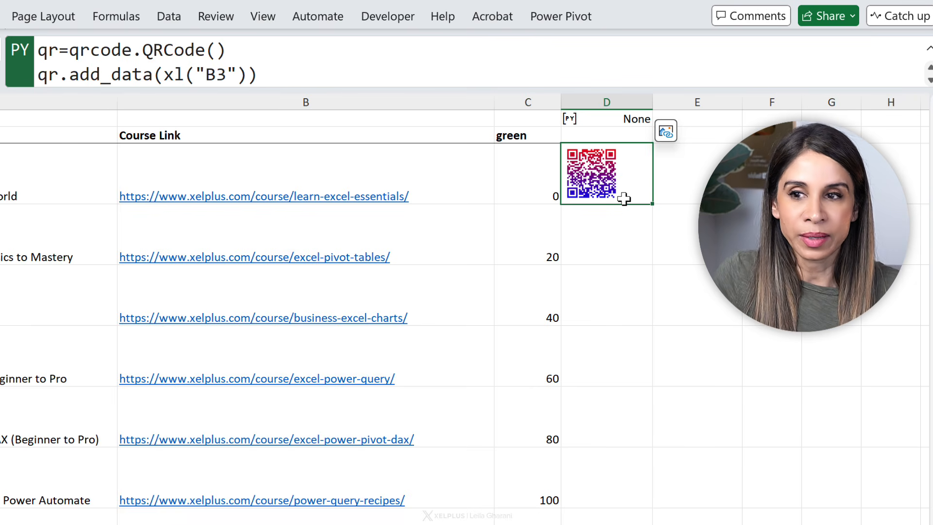
Examine the Python cell in D1 and the green values in C3:C5 that feed the gradient QR codes on the Fancy sheet.
left_click(587, 119)
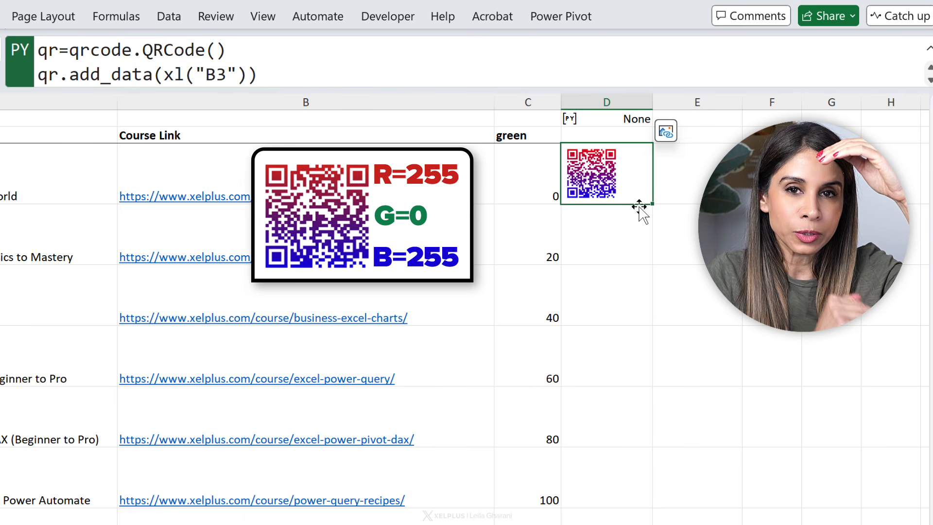
left_click(529, 176)
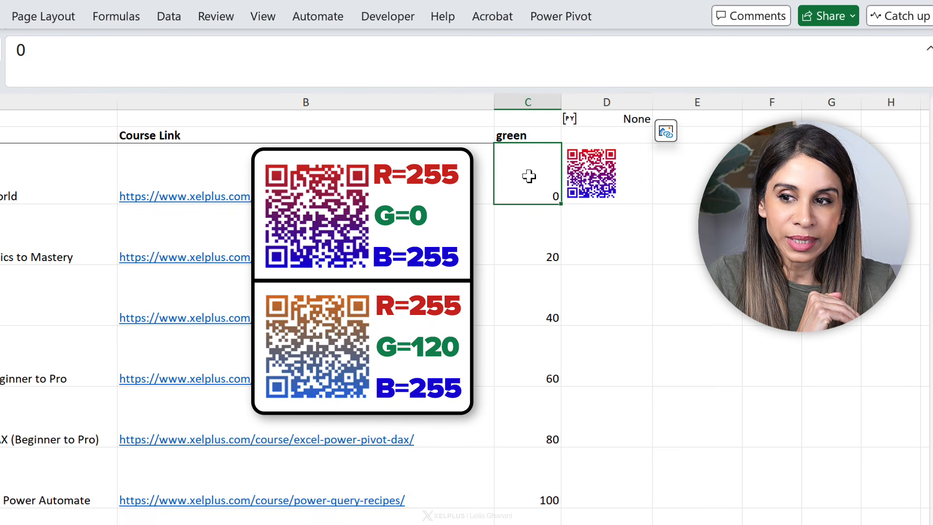
left_click(538, 253)
left_click(552, 316)
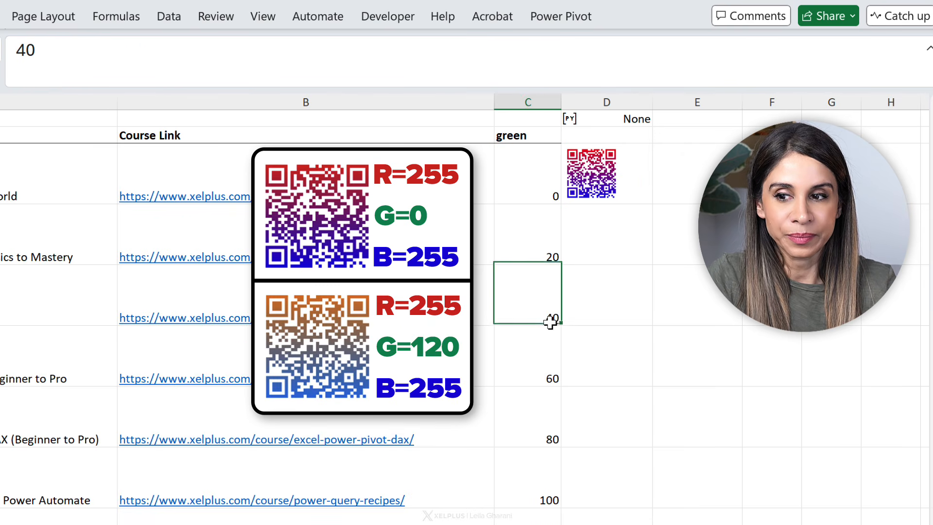
left_click(525, 223)
left_click(524, 168)
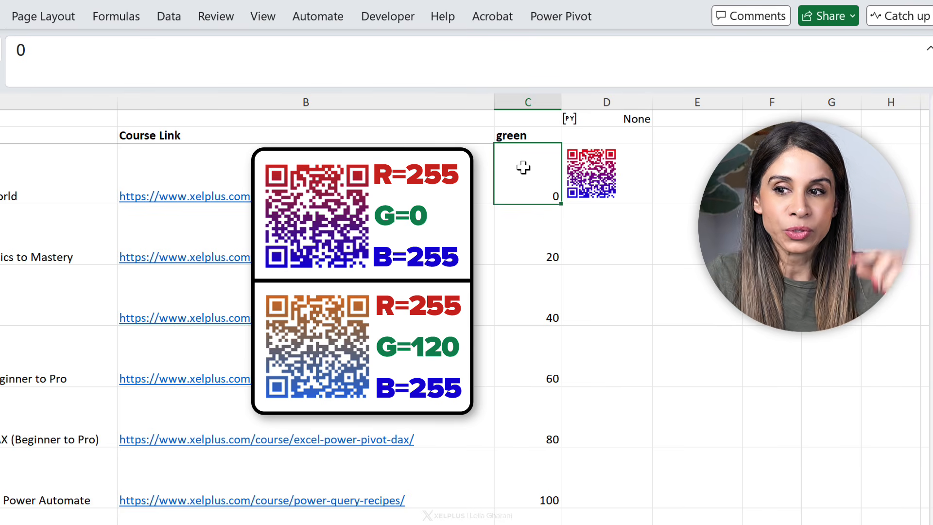
Open the Python Editor for the gradient QR code in D3 and limit it to the current sheet's Python cells.
left_click(612, 177)
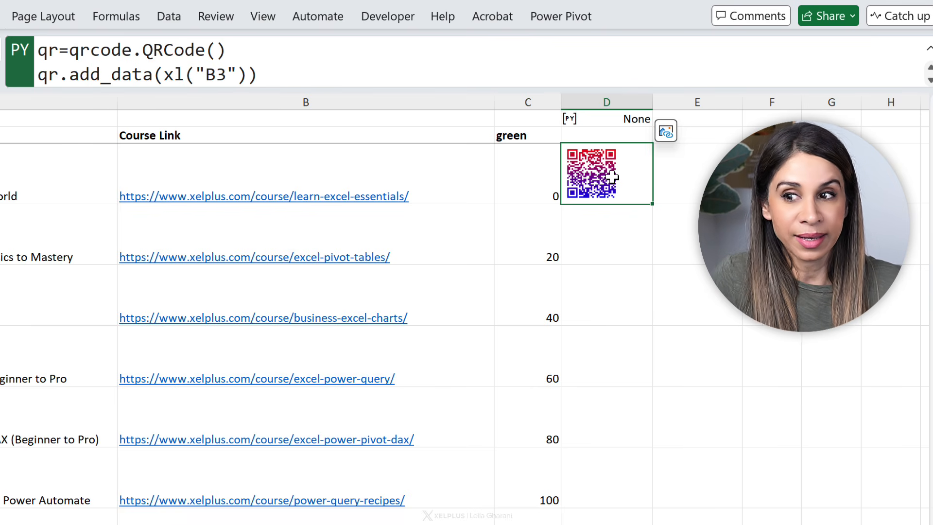
left_click(126, 20)
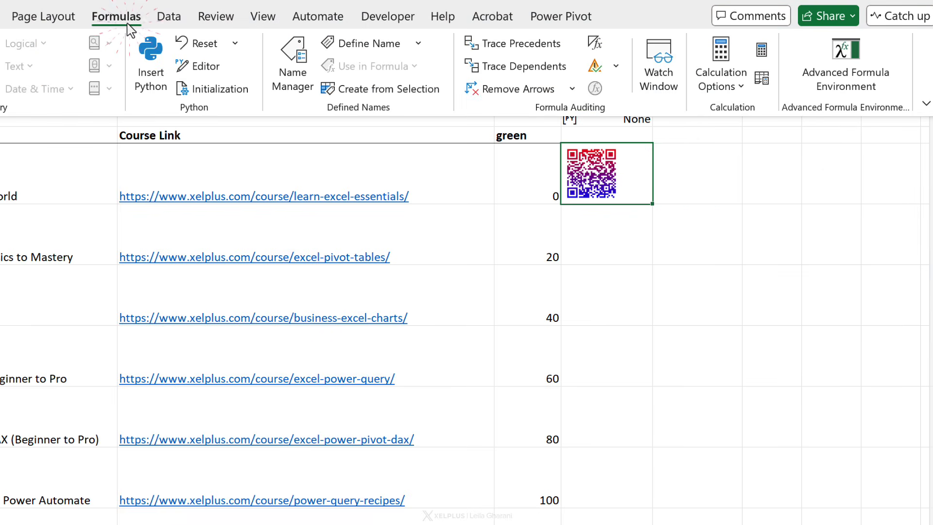
left_click(203, 68)
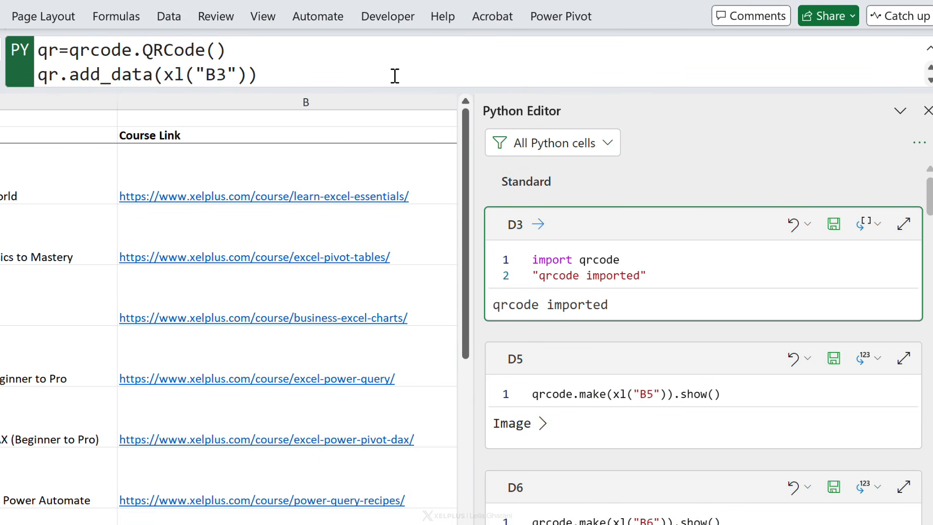
left_click(605, 143)
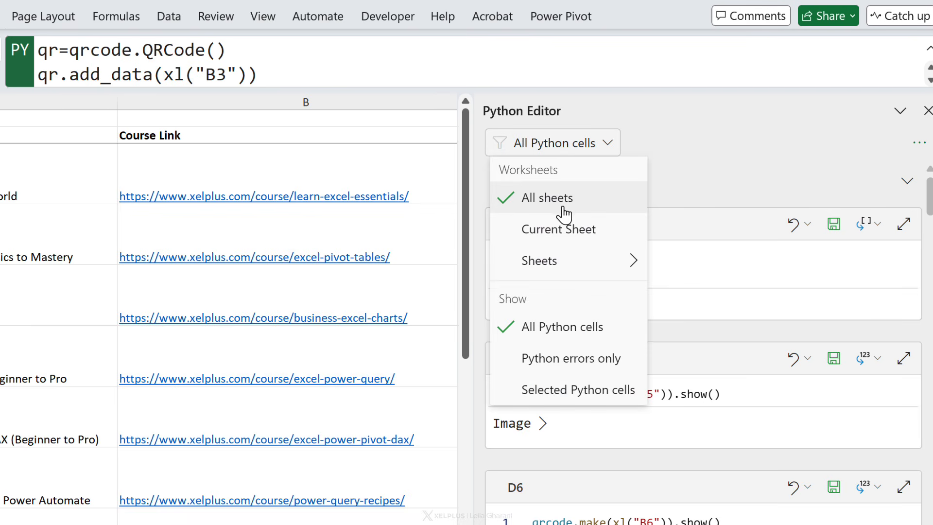
left_click(561, 229)
Review D3's gradient QR code script, including the line g = xl("C3") and its closing img.show(), and close the Python Editor.
scroll(646, 316, "down", 5)
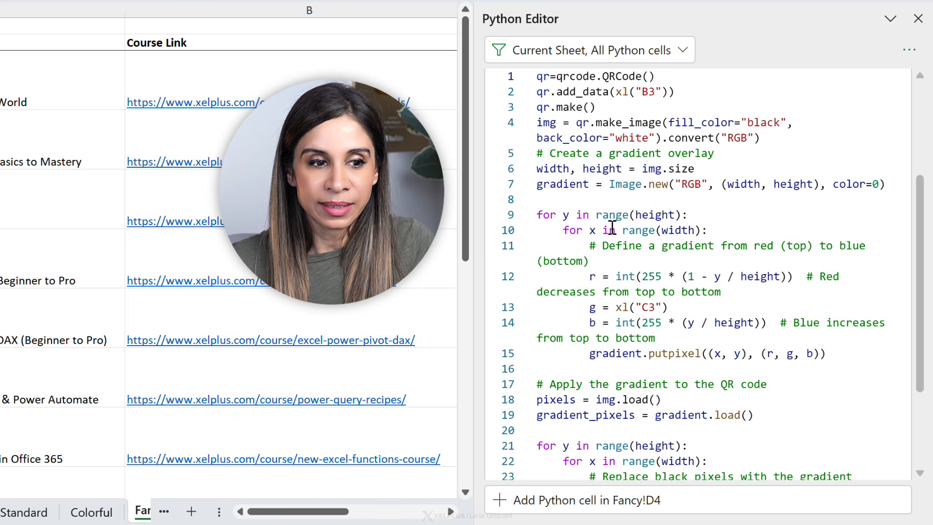
scroll(586, 222, "down", 2)
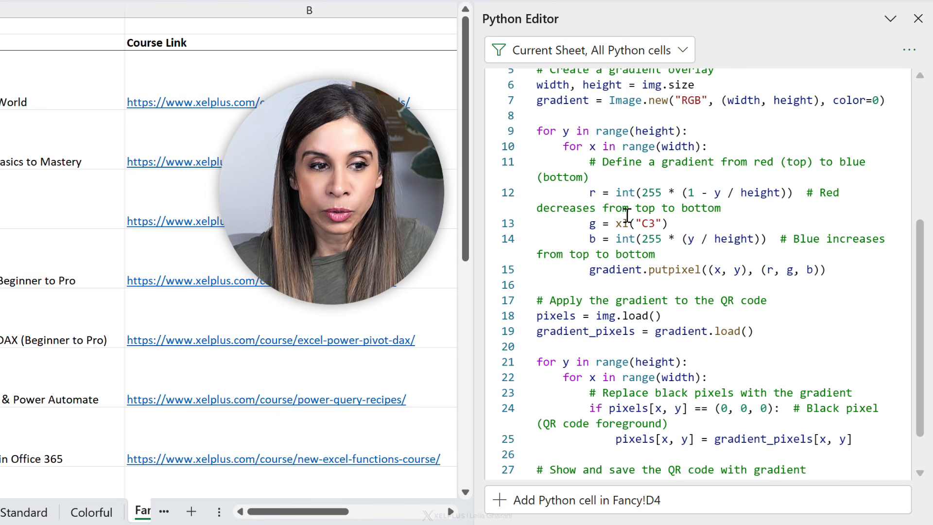
left_click_drag(583, 223, 706, 223)
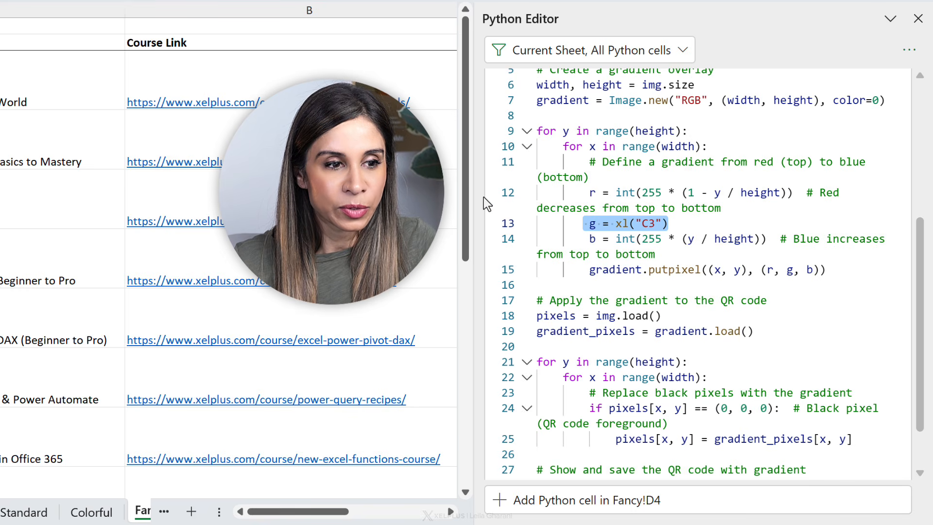
left_click_drag(490, 63, 623, 56)
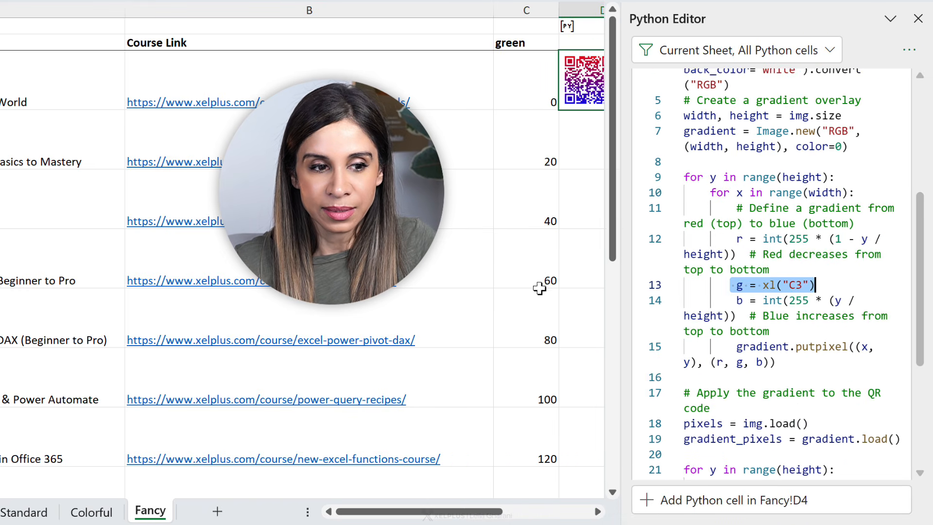
left_click_drag(622, 282, 486, 281)
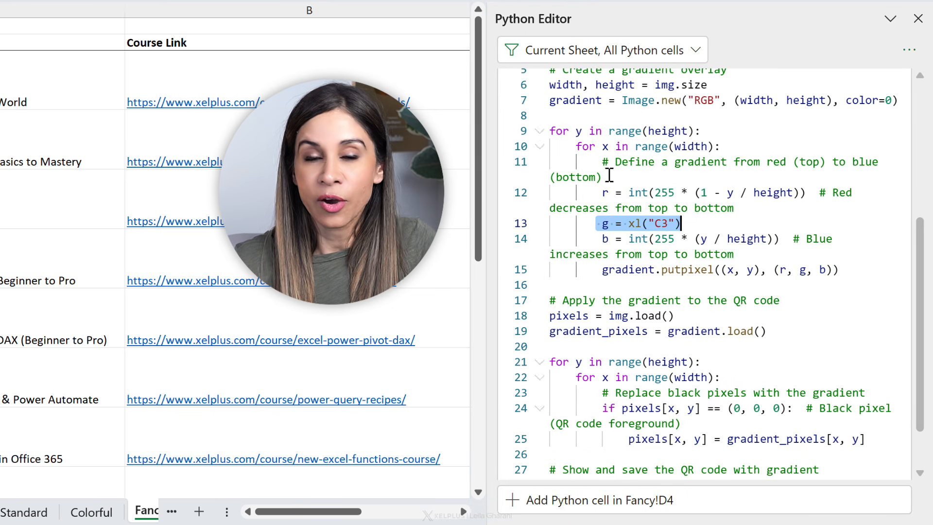
scroll(661, 223, "down", 2)
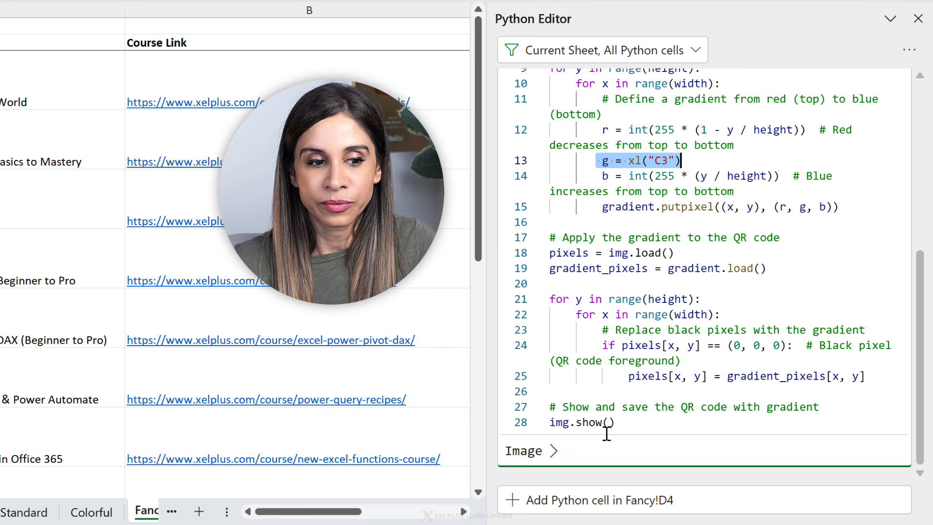
left_click(911, 22)
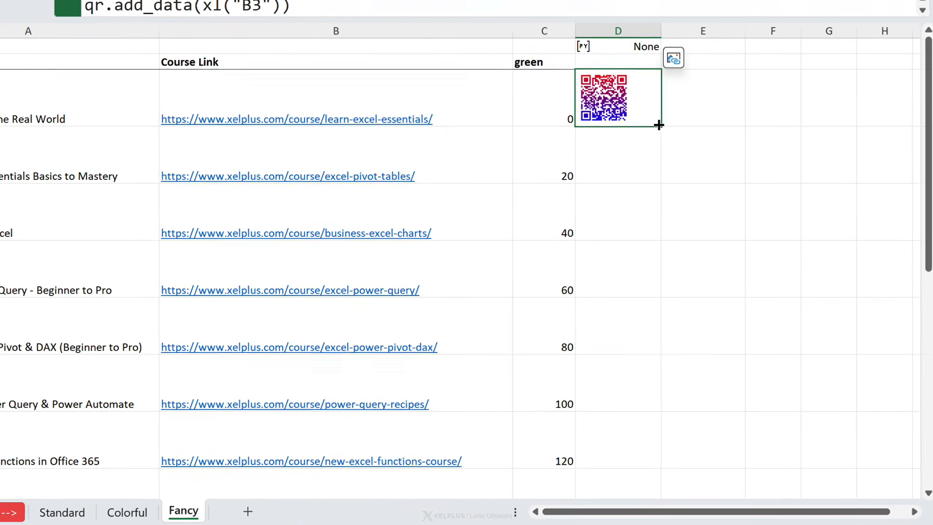
Fill the gradient QR code formula from D3 down to D15 and check the copied formula in D11.
double_click(649, 111)
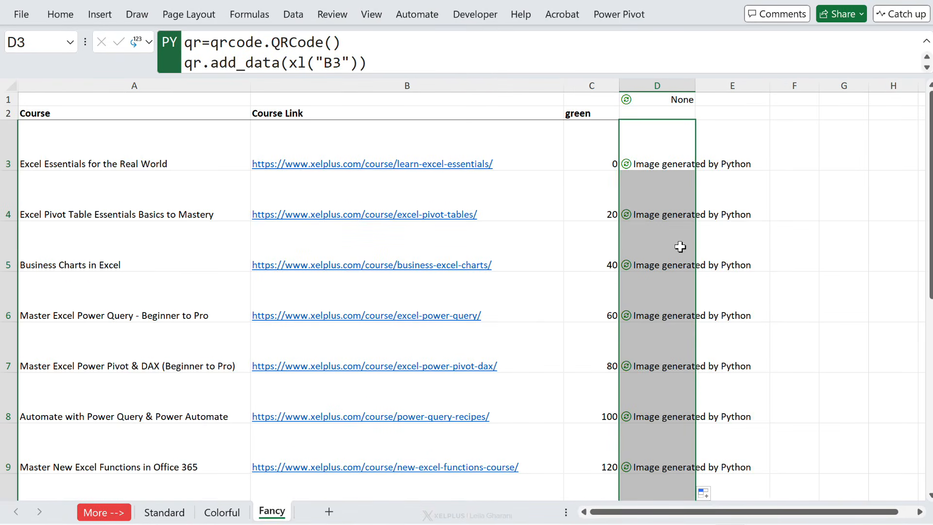
scroll(680, 246, "down", 6)
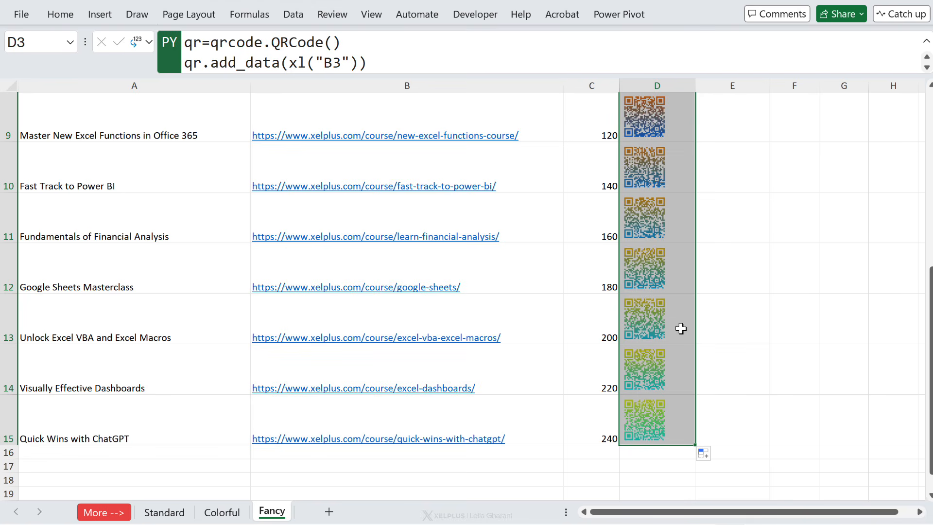
left_click(677, 346)
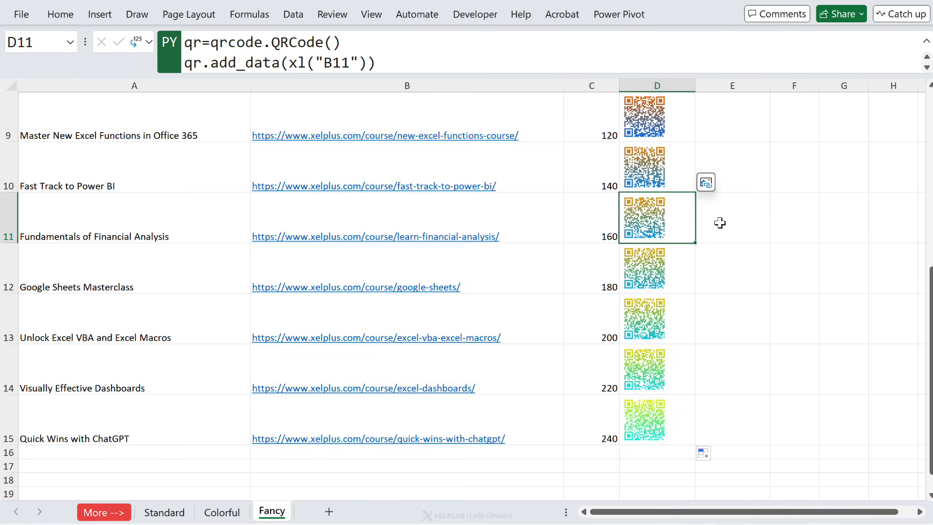